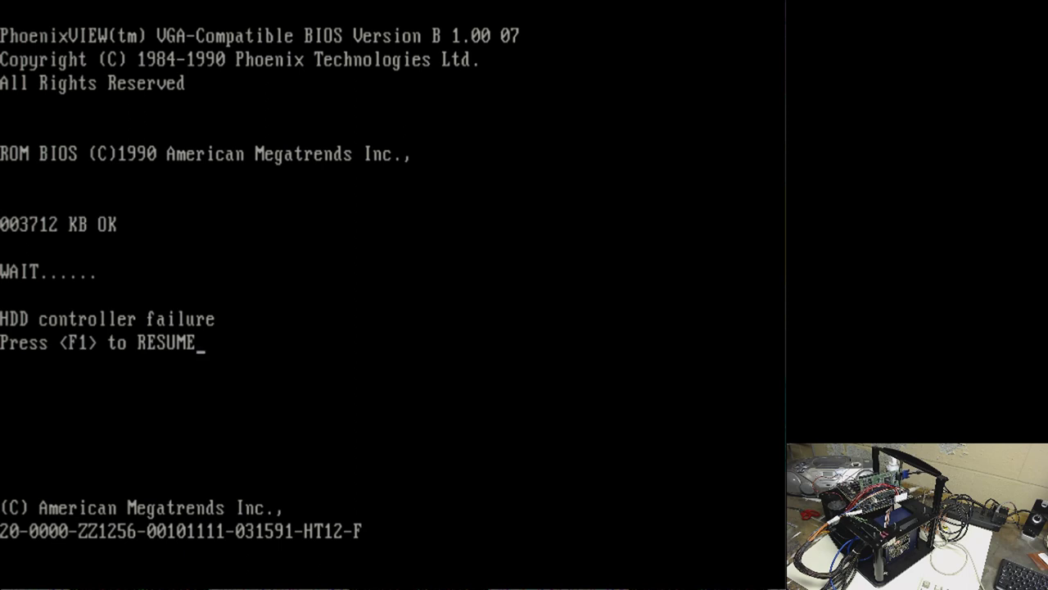
Step: Resume start-up past the HDD controller failure and retry booting from drive A:
key(F1)
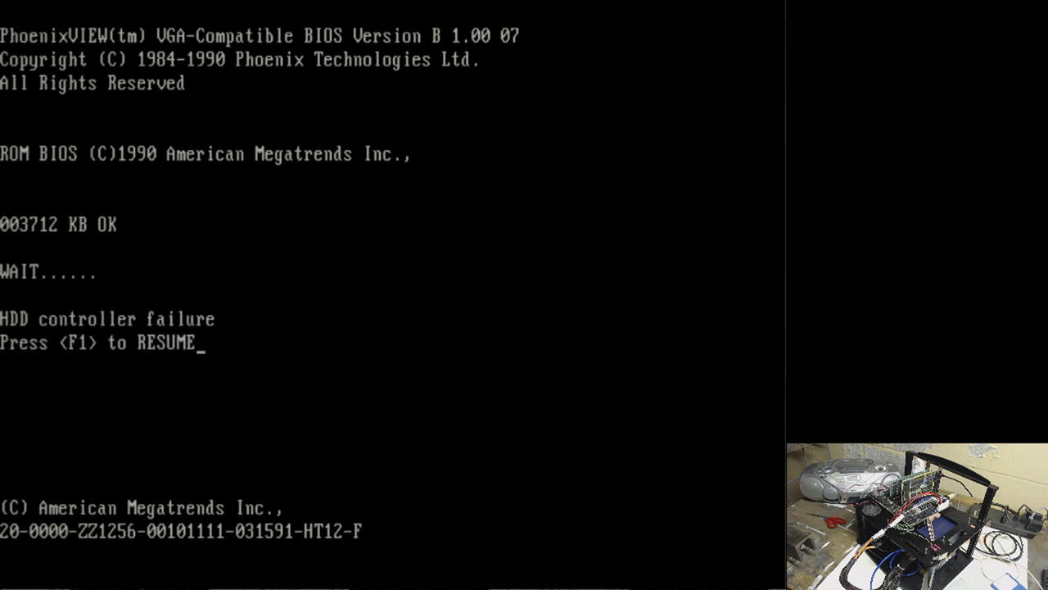
key(F1)
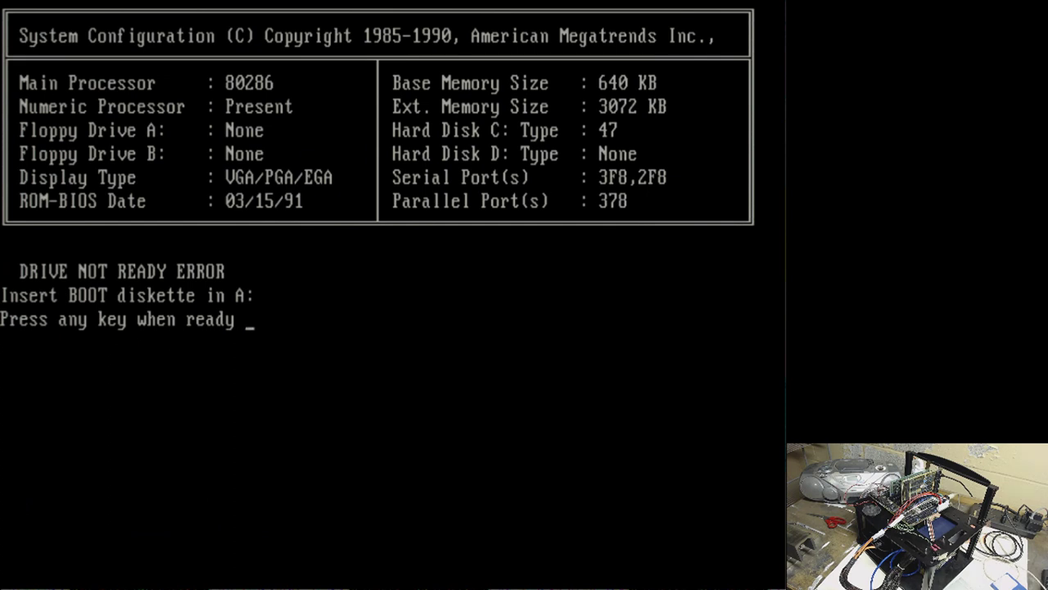
key(Return)
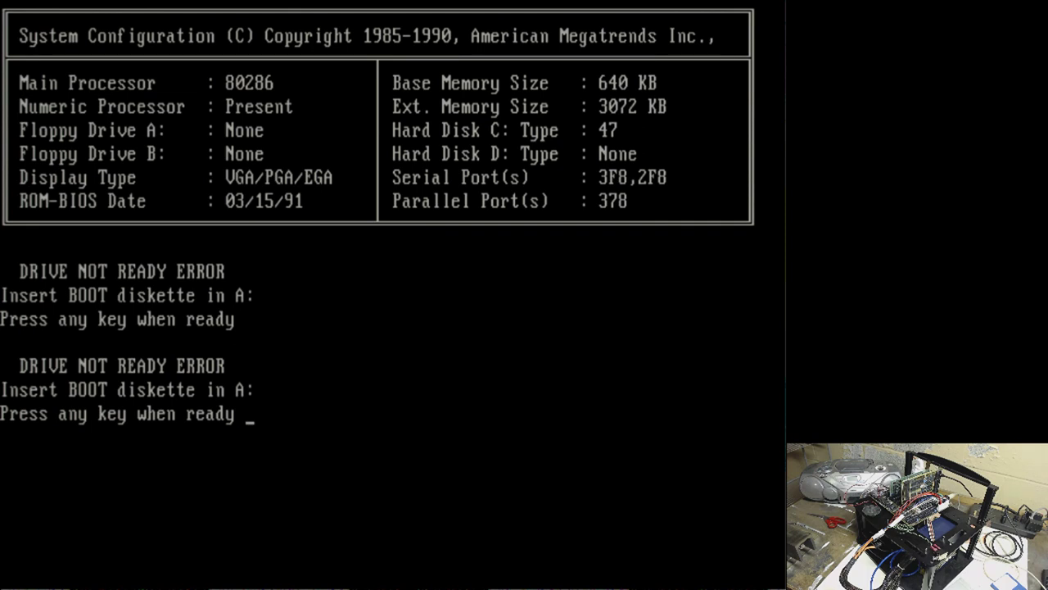
key(Return)
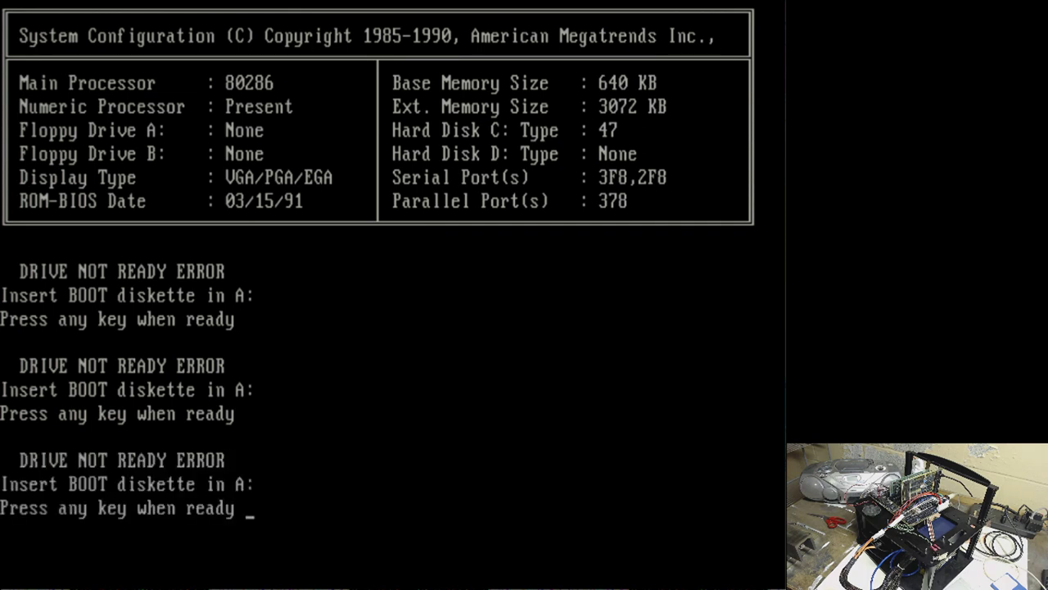
Step: Reboot the machine into the BIOS setup program and open Standard CMOS Setup past the warning
key(ctrl+alt+Delete)
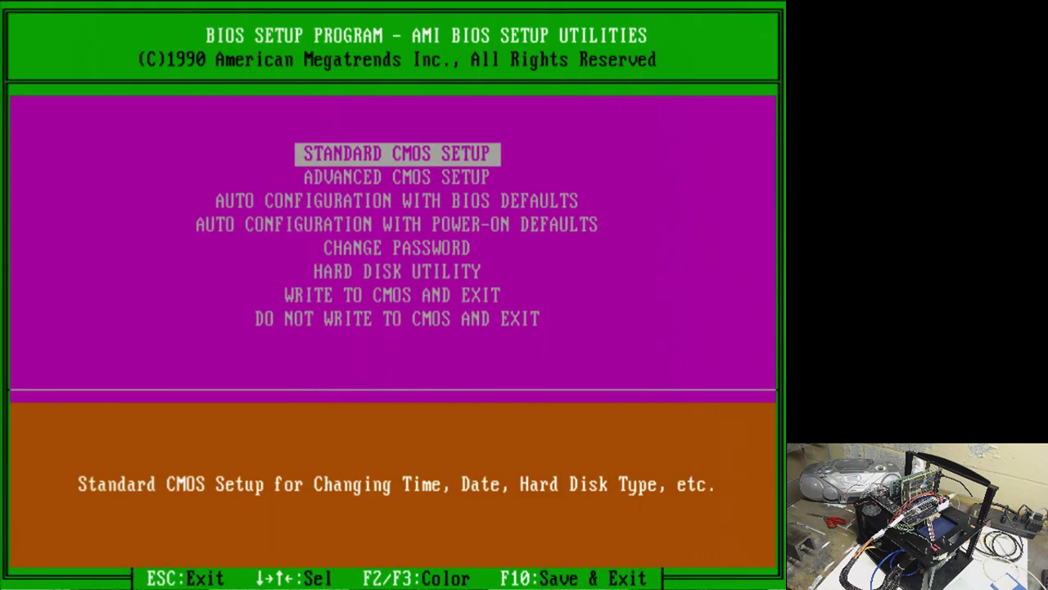
key(Return)
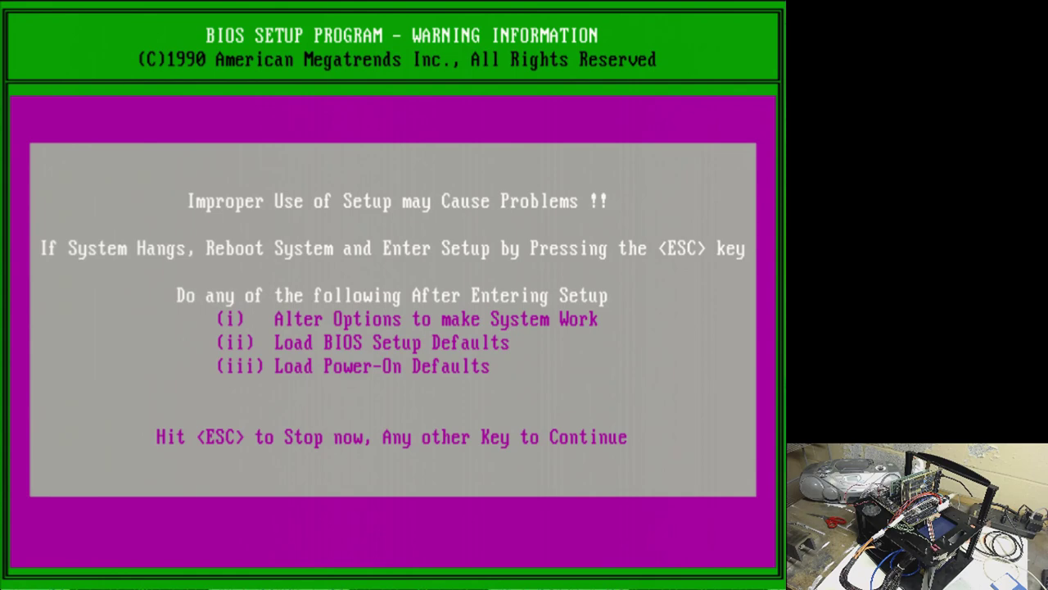
key(Return)
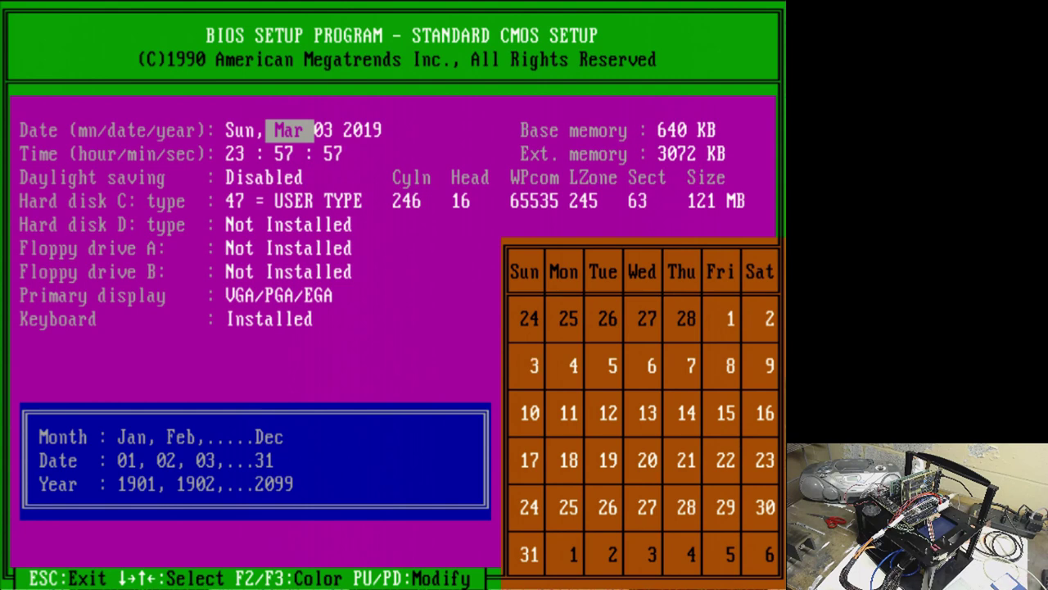
Step: Set the month of the system date to Jun in Standard CMOS Setup
key(Right)
key(Left)
key(Up)
key(Up)
key(Down)
key(Down)
key(Page_Down)
key(Page_Down)
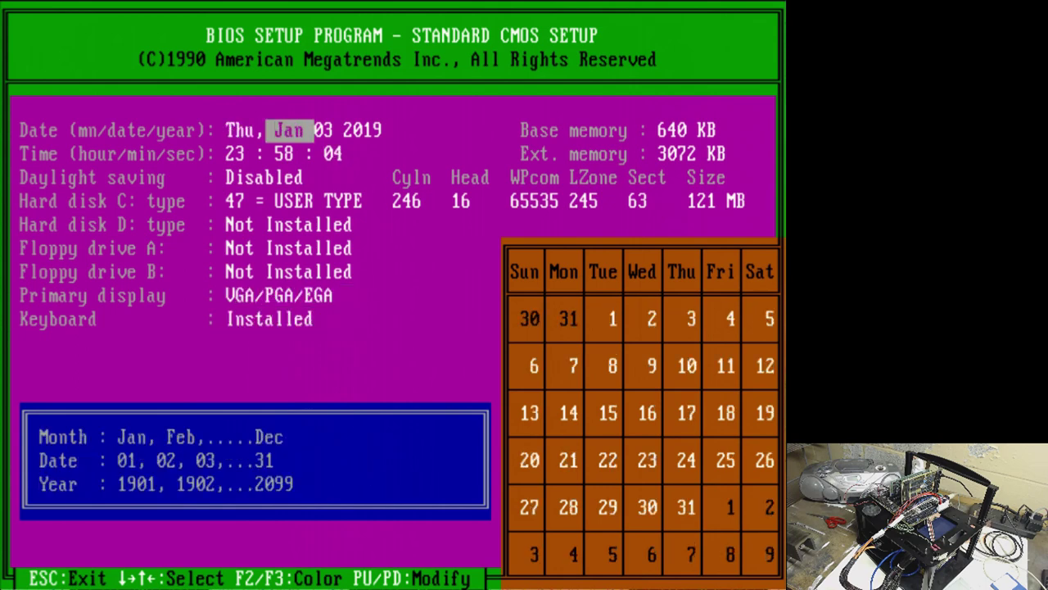
key(Page_Up)
key(Page_Up)
key(Page_Up)
key(Page_Up)
key(Page_Up)
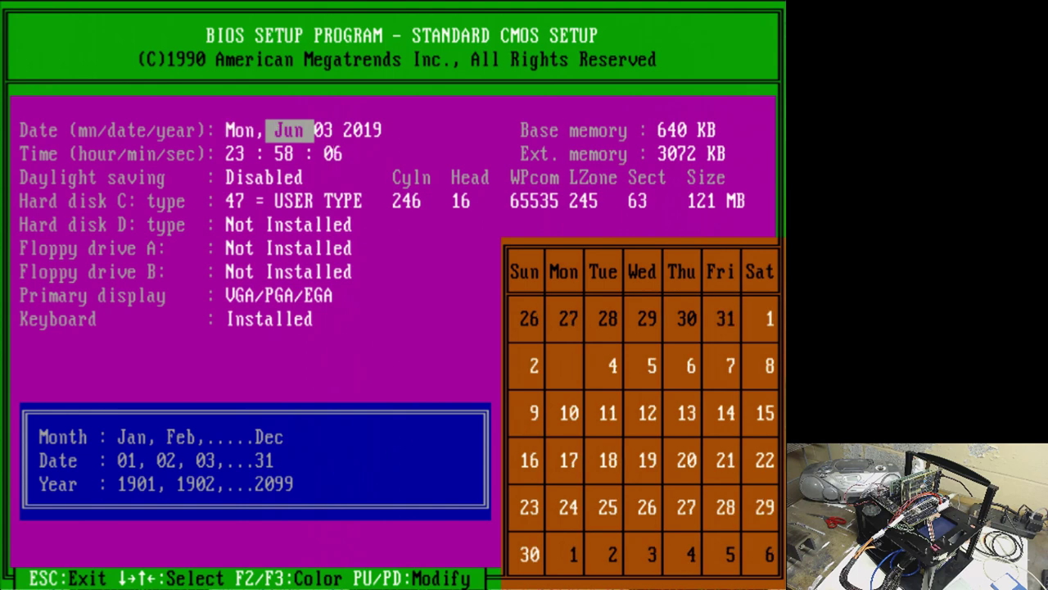
Step: Set the day of the system date to 16
key(Right)
key(Page_Up)
key(Page_Up)
key(Page_Up)
key(Page_Up)
key(Page_Up)
key(Page_Up)
key(Page_Up)
key(Page_Up)
key(Page_Up)
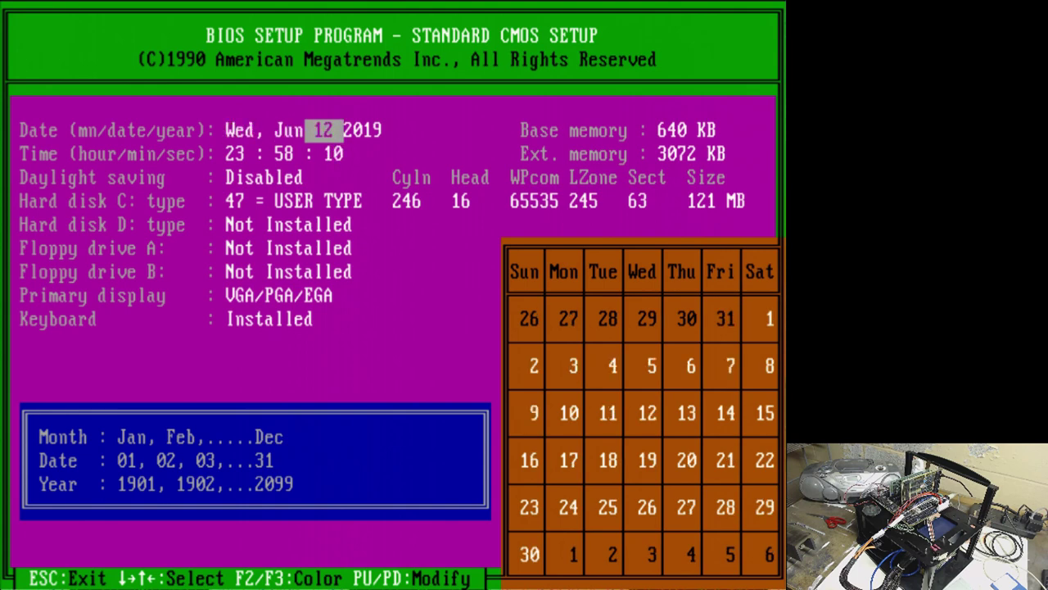
key(Page_Up)
key(Page_Up)
key(Page_Up)
key(Page_Up)
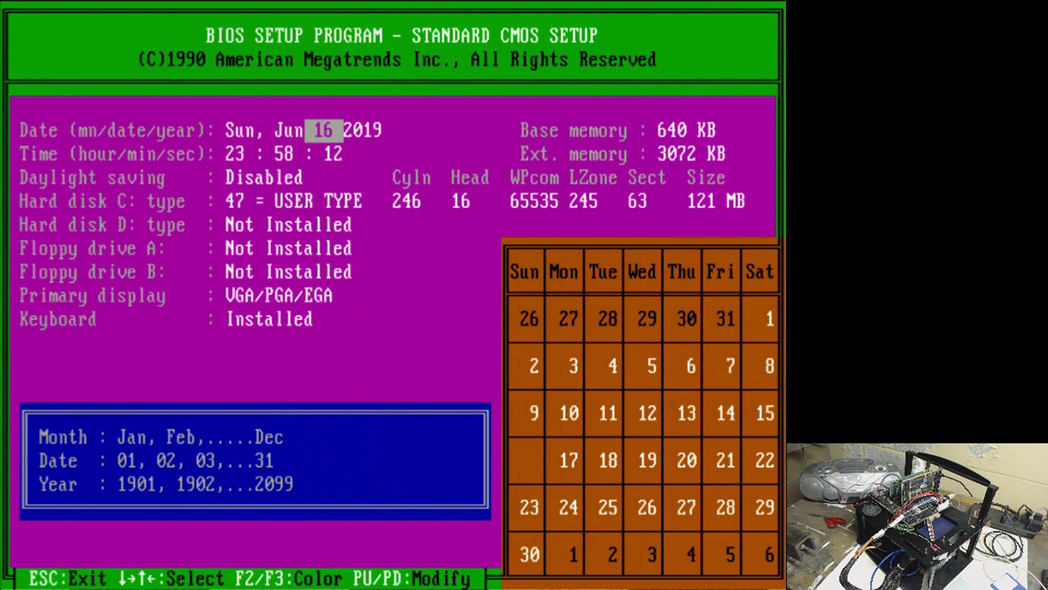
Step: Set the hour of the system time to 17, leaving the year as it is
key(Right)
key(Down)
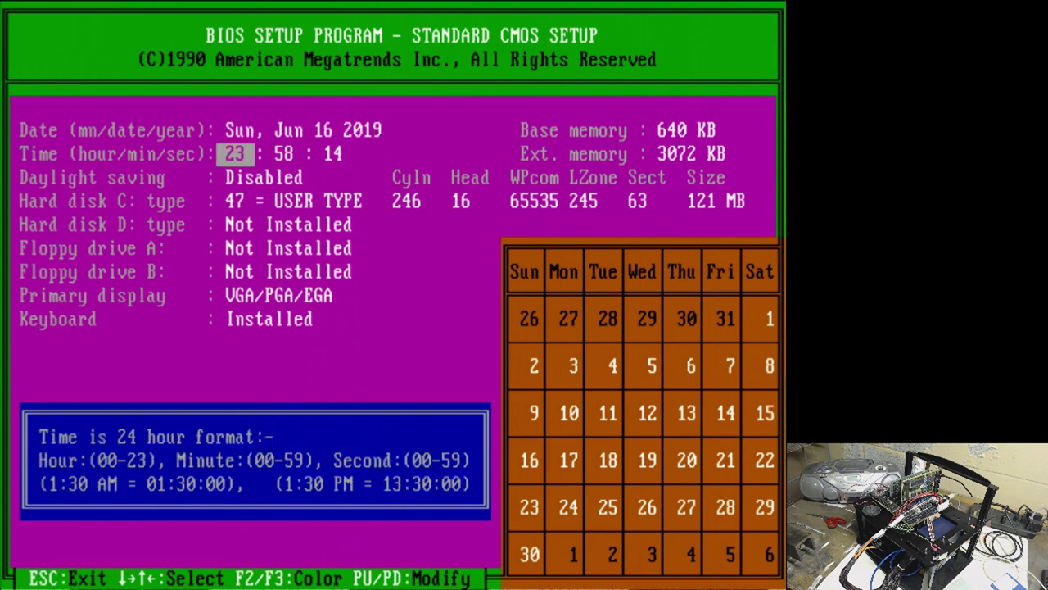
key(Page_Down)
key(Page_Down)
key(Page_Down)
key(Page_Down)
key(Page_Down)
key(Page_Down)
key(Page_Down)
key(Page_Up)
Step: Set the minutes of the system time to 11
key(Right)
key(Page_Up)
key(Page_Up)
key(Page_Down)
key(Page_Down)
key(Page_Down)
key(Page_Down)
key(Page_Down)
key(Page_Down)
key(Page_Down)
key(Page_Down)
key(Page_Down)
key(Page_Down)
key(Page_Down)
key(Page_Down)
key(Page_Down)
key(Page_Down)
key(Page_Down)
key(Page_Down)
key(Page_Down)
key(Page_Down)
key(Page_Down)
key(Page_Down)
key(Page_Down)
key(Page_Down)
key(Page_Down)
key(Page_Down)
key(Page_Down)
key(Page_Down)
key(Page_Down)
key(Page_Down)
key(Page_Down)
key(Page_Down)
key(Page_Down)
key(Page_Down)
key(Page_Down)
key(Page_Down)
key(Page_Down)
key(Page_Down)
key(Page_Down)
key(Page_Down)
key(Page_Down)
key(Page_Down)
key(Page_Down)
key(Page_Down)
key(Page_Down)
key(Page_Down)
key(Page_Down)
key(Page_Down)
key(Page_Down)
key(Page_Down)
key(Page_Down)
key(Right)
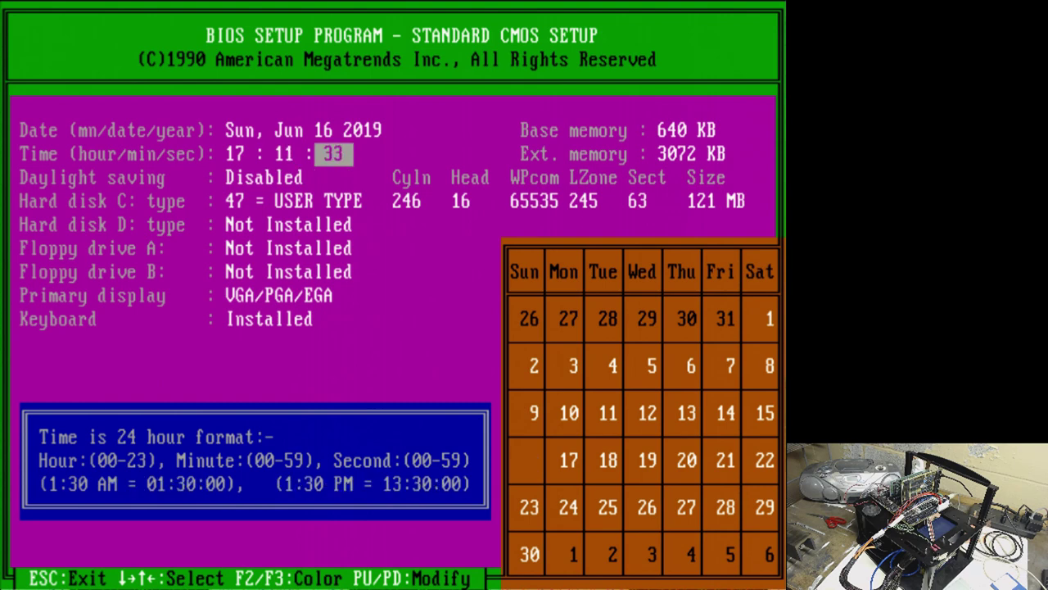
key(Down)
key(Page_Up)
key(Page_Down)
key(Page_Up)
key(Page_Down)
Step: Set hard disk C: to Not Installed and floppy drive A: to 1.44 MB, 3½"
key(Down)
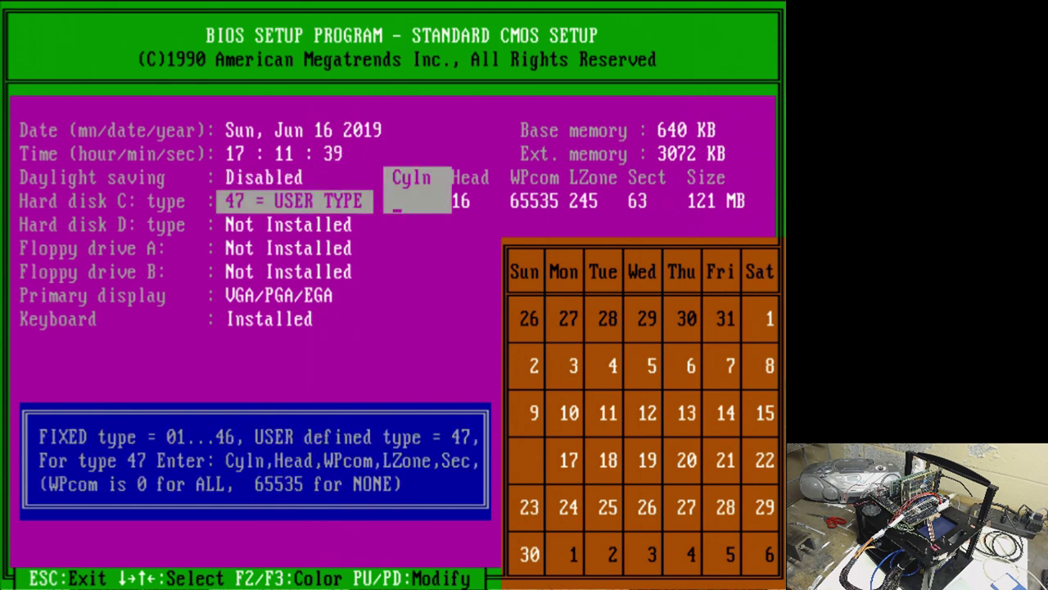
key(Page_Up)
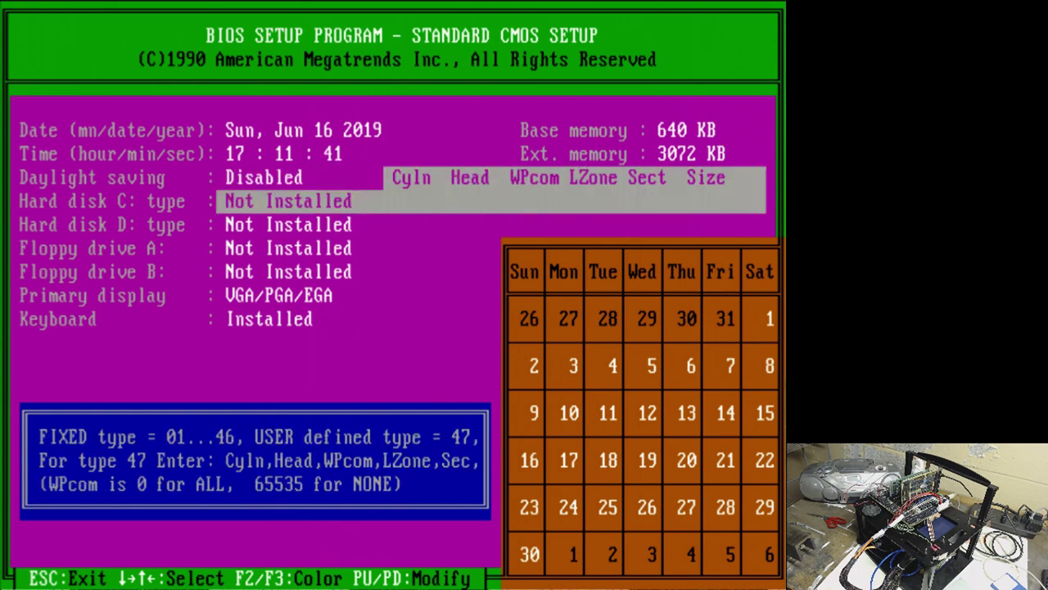
key(Down)
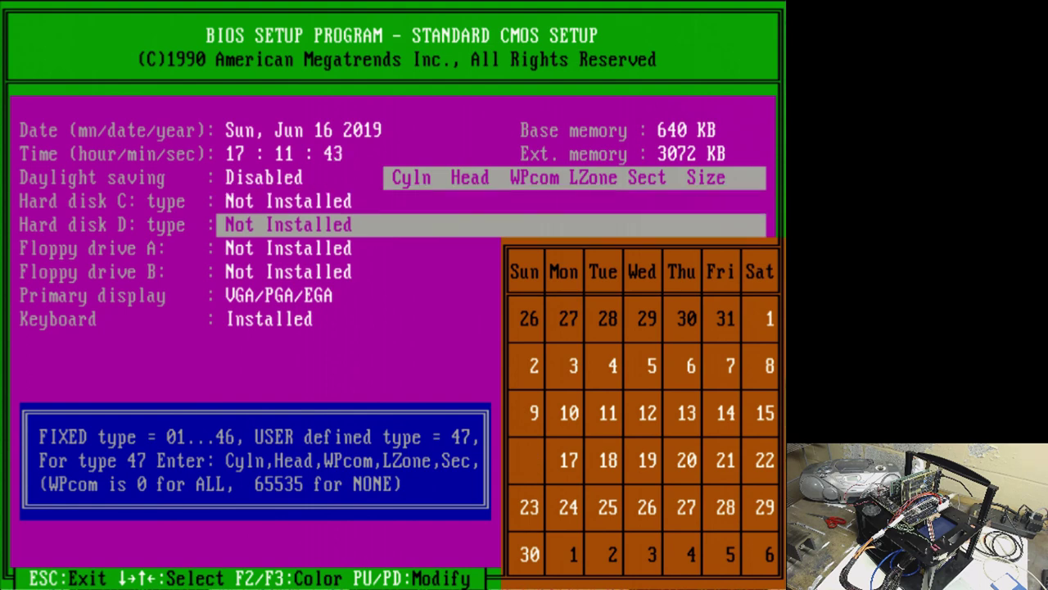
key(Down)
key(Page_Down)
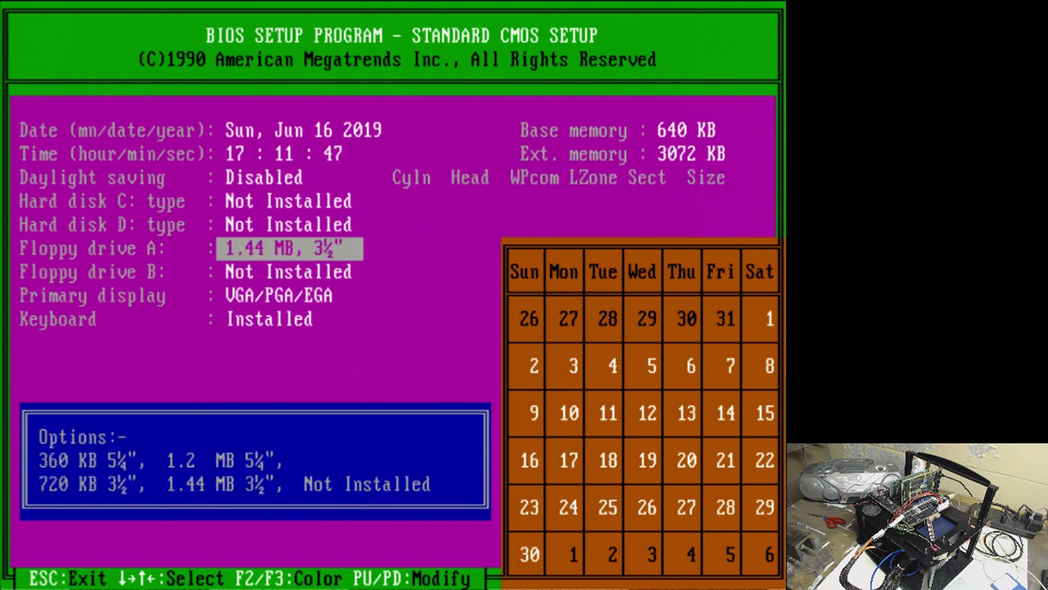
key(Down)
key(Down)
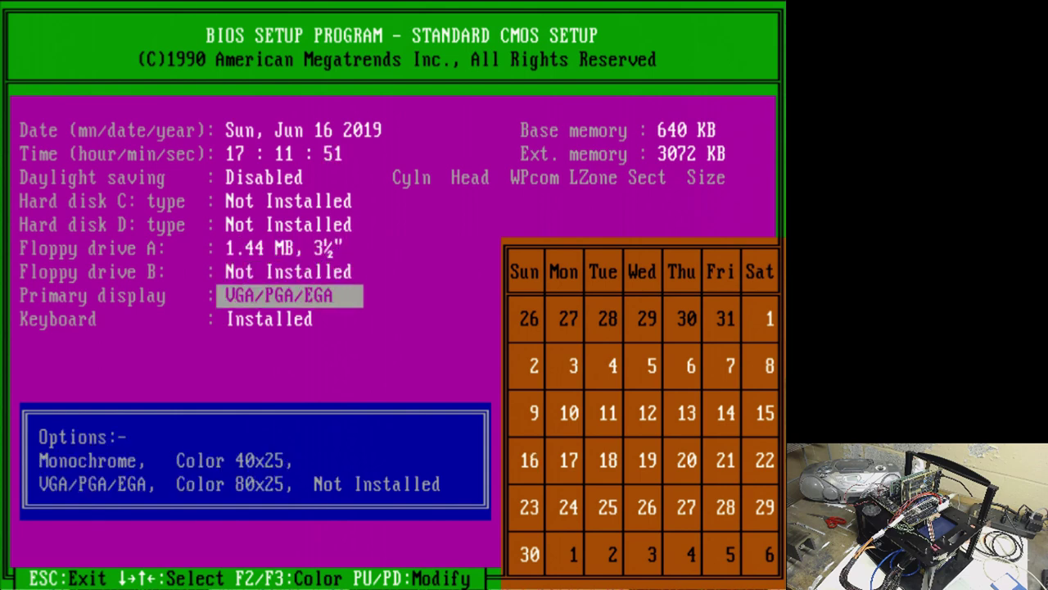
key(Down)
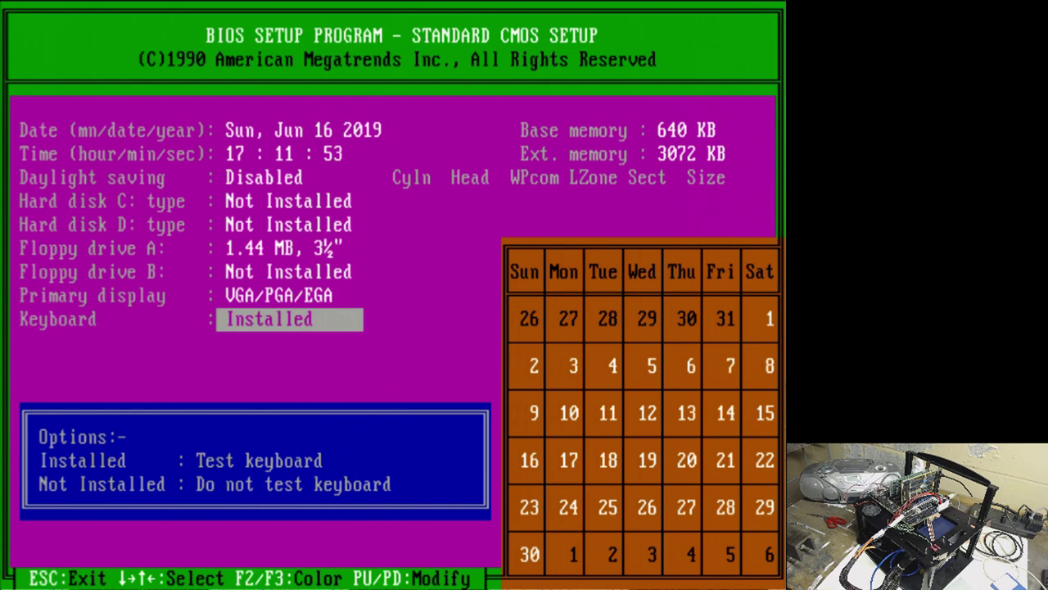
Step: Set System Boot Up Sequence to A:, C: in Advanced CMOS Setup and return to the main setup screen
key(Escape)
key(Down)
key(Return)
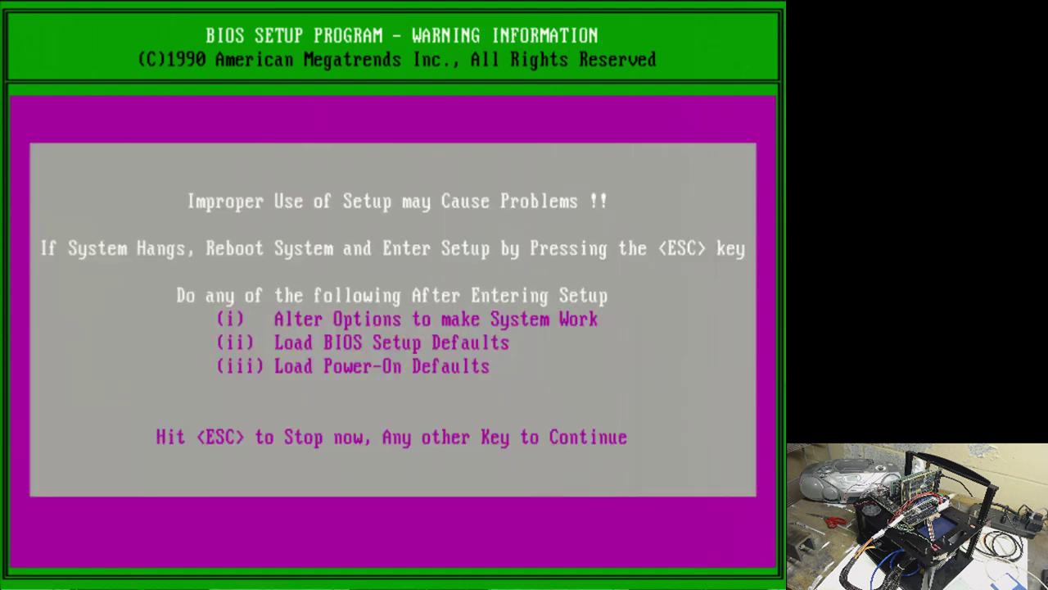
key(Return)
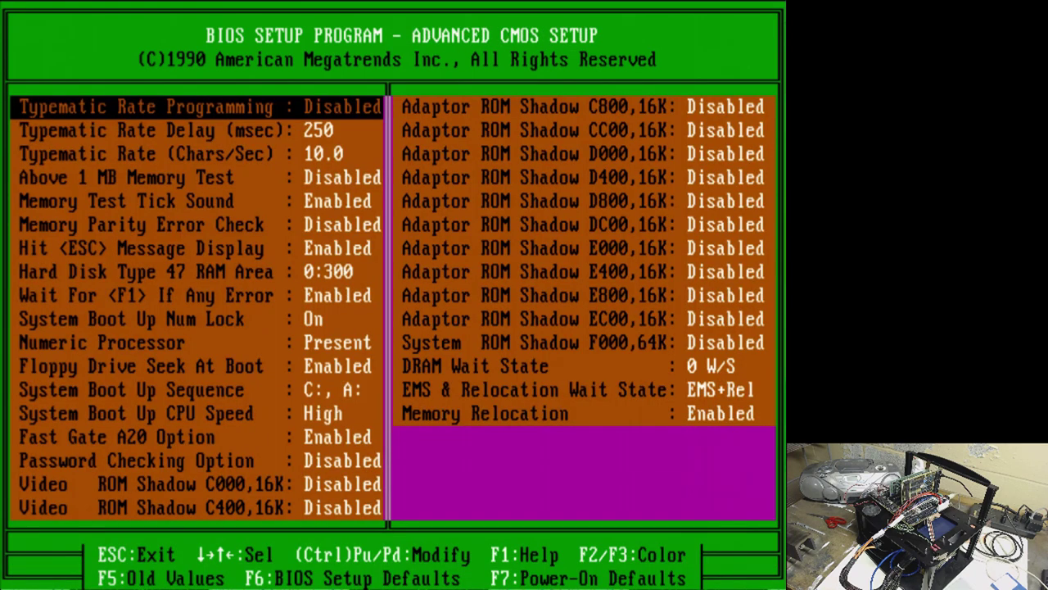
key(Down)
key(Down)
key(Down)
key(Down)
key(Down)
key(Down)
key(Down)
key(Down)
key(Down)
key(Down)
key(Down)
key(Down)
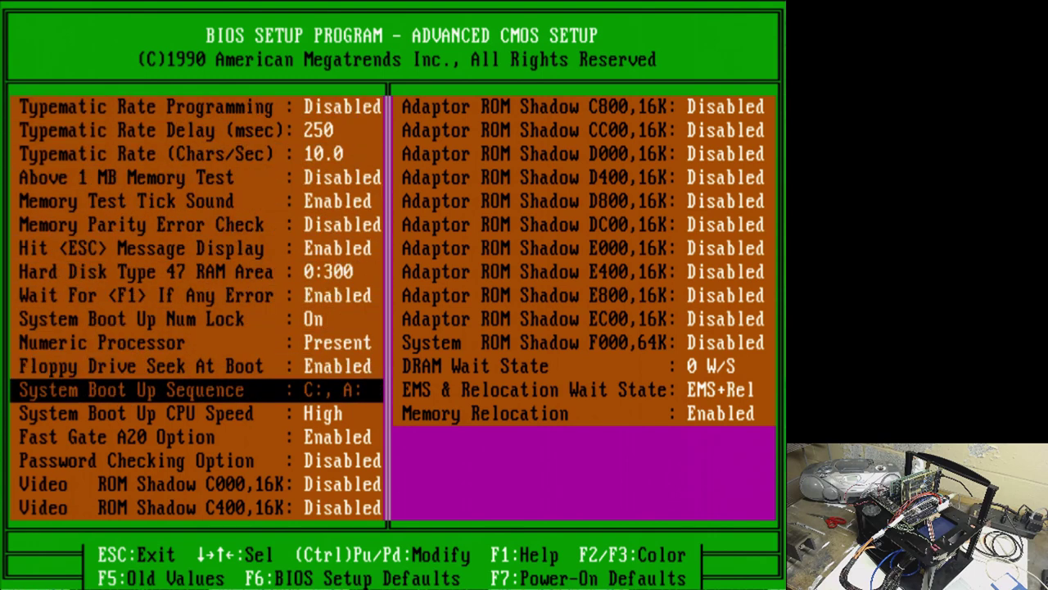
key(Page_Down)
key(Escape)
Step: Reopen Advanced CMOS Setup, toggle the Above 1 MB Memory Test option and return to the main setup screen
key(Return)
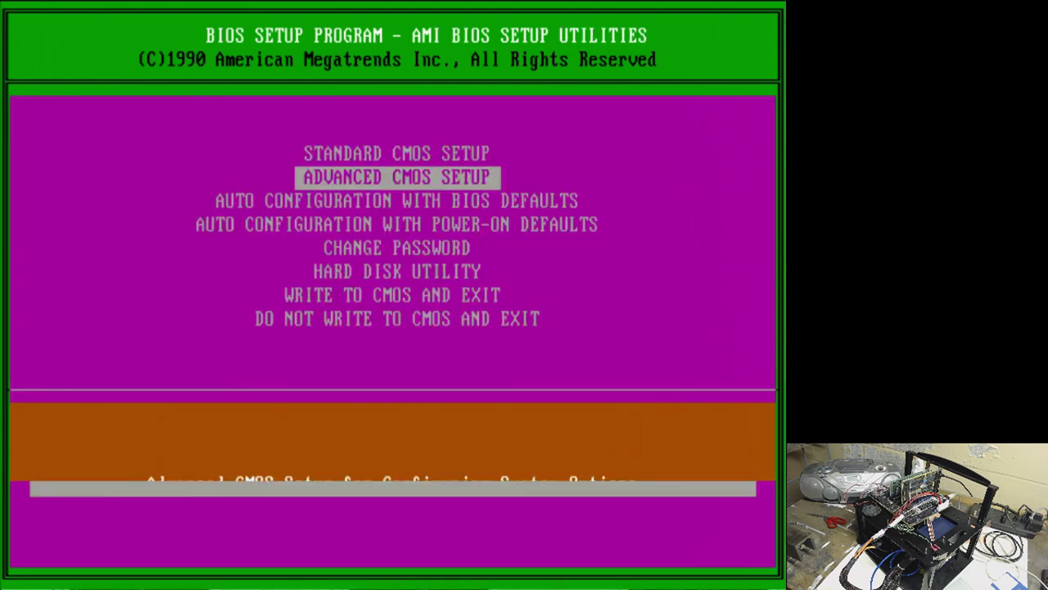
key(Return)
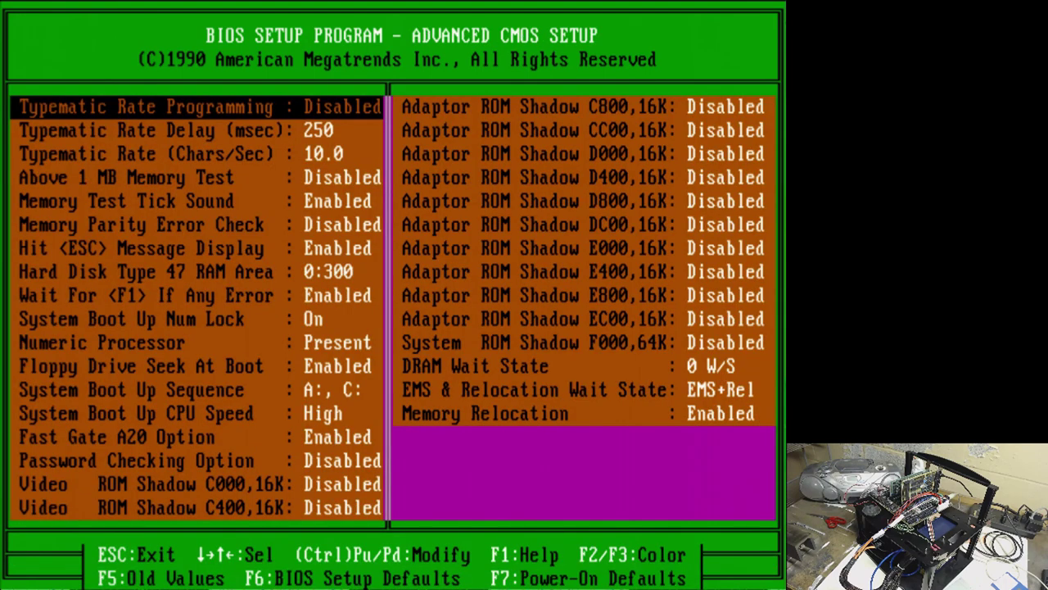
key(Down)
key(Down)
key(Down)
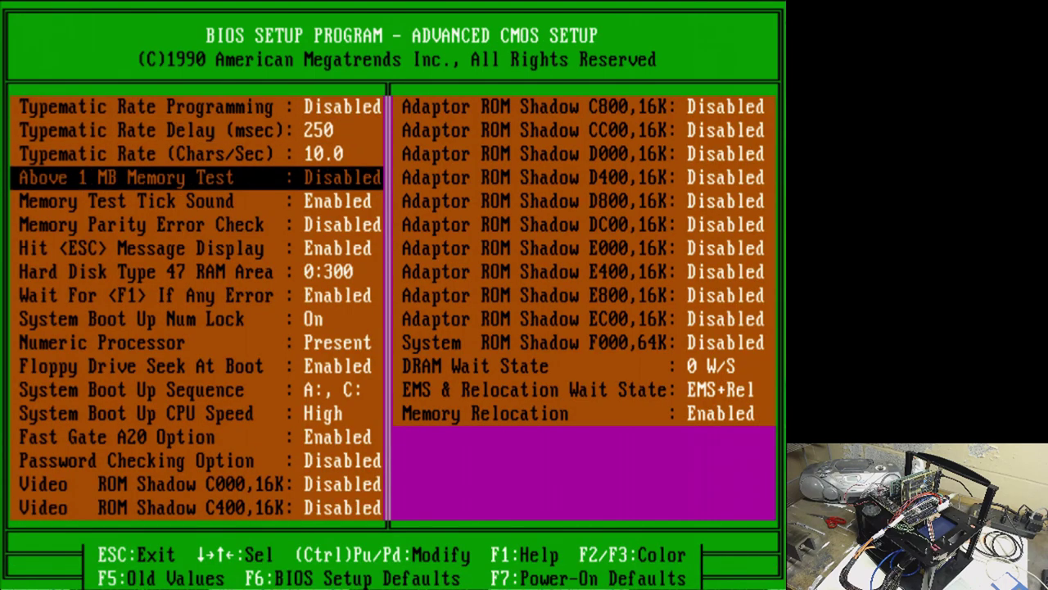
key(Page_Down)
key(Escape)
Step: Write the settings to CMOS, confirm and exit the setup program
key(Down)
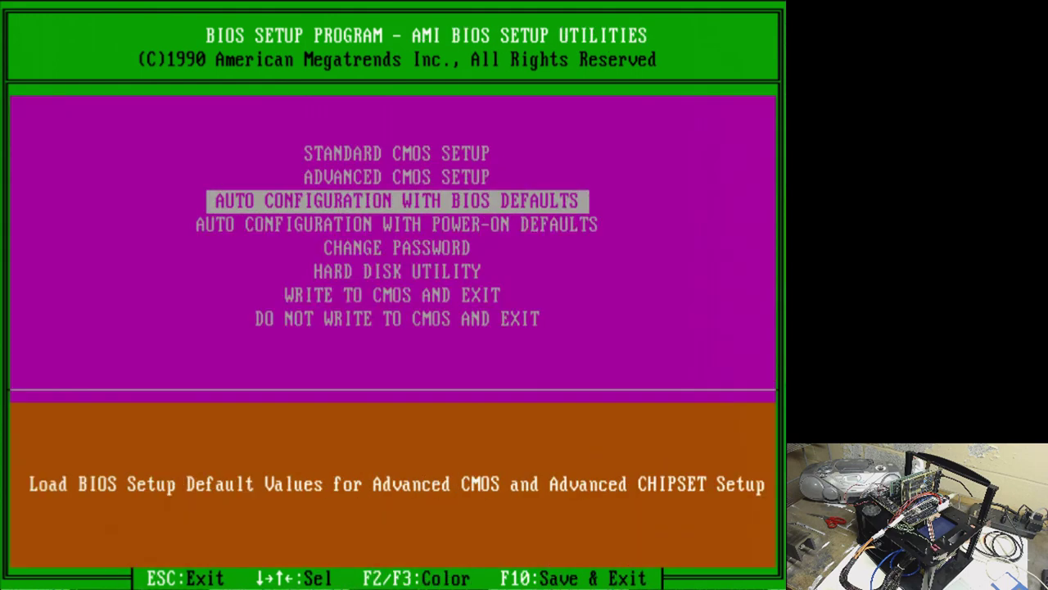
key(Down)
key(Down)
key(Down)
key(Down)
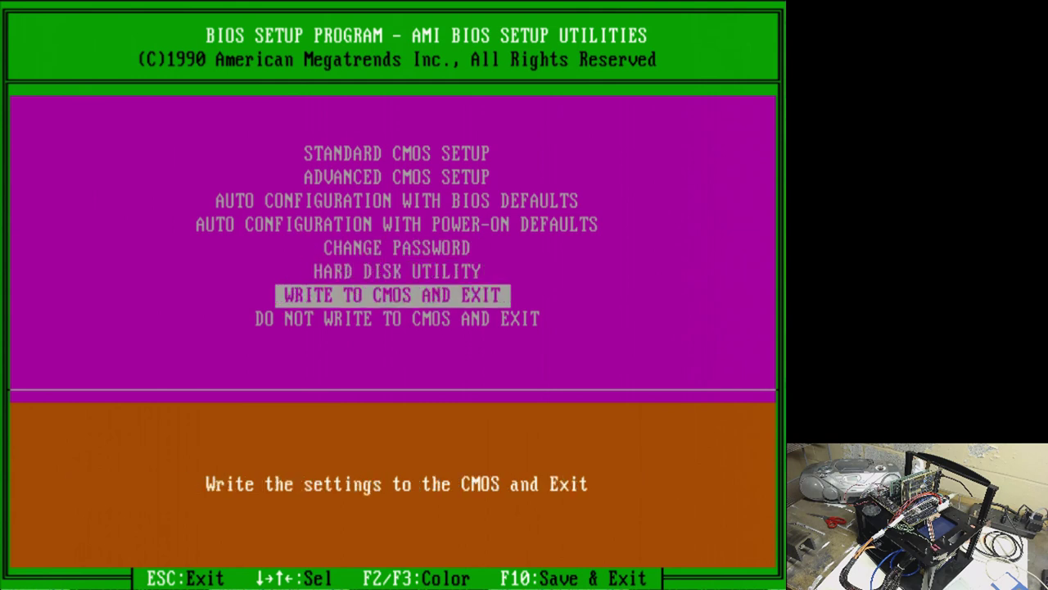
key(Return)
key(y)
key(Return)
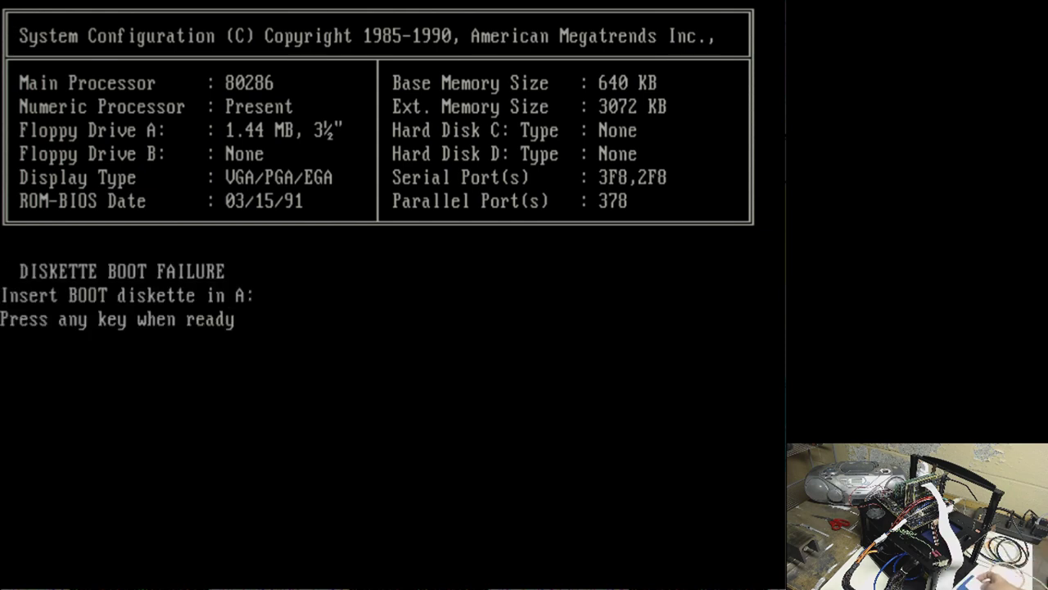
Step: Retry booting from the diskette in drive A: and accept the current date and time in DOS
key(Return)
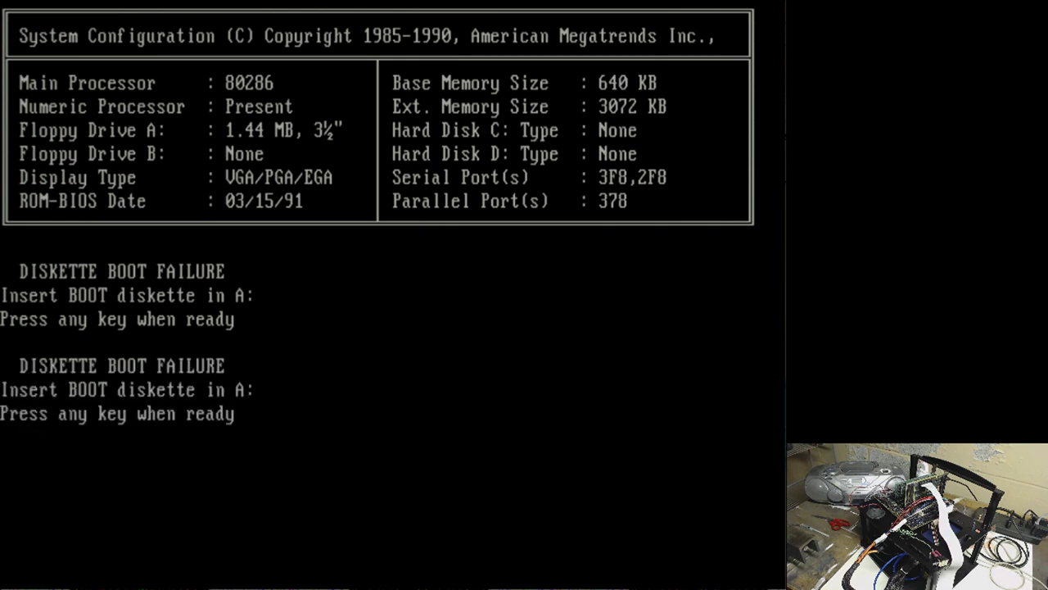
key(Return)
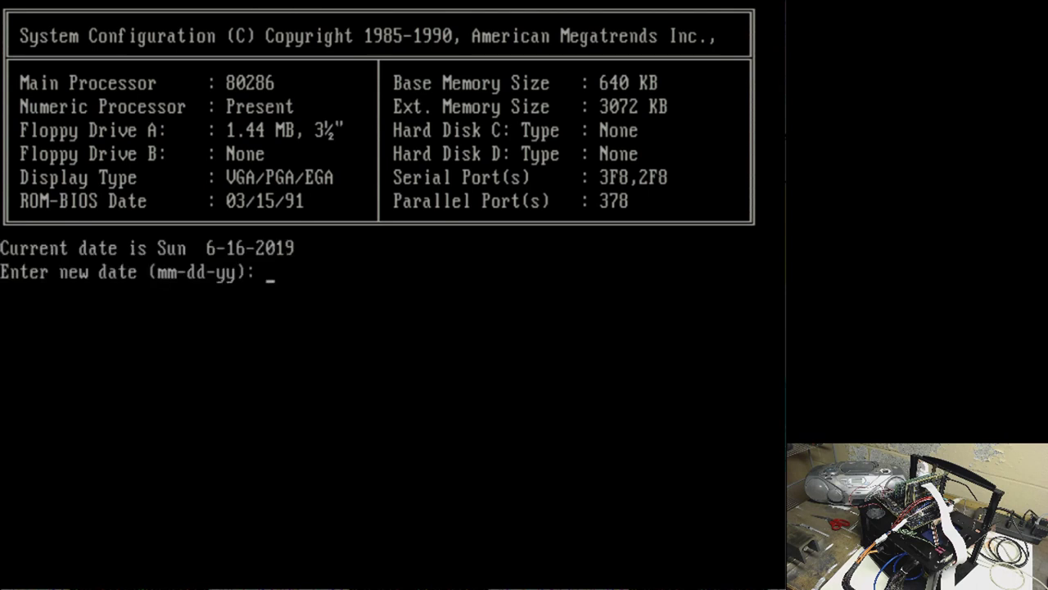
key(Return)
key(Return)
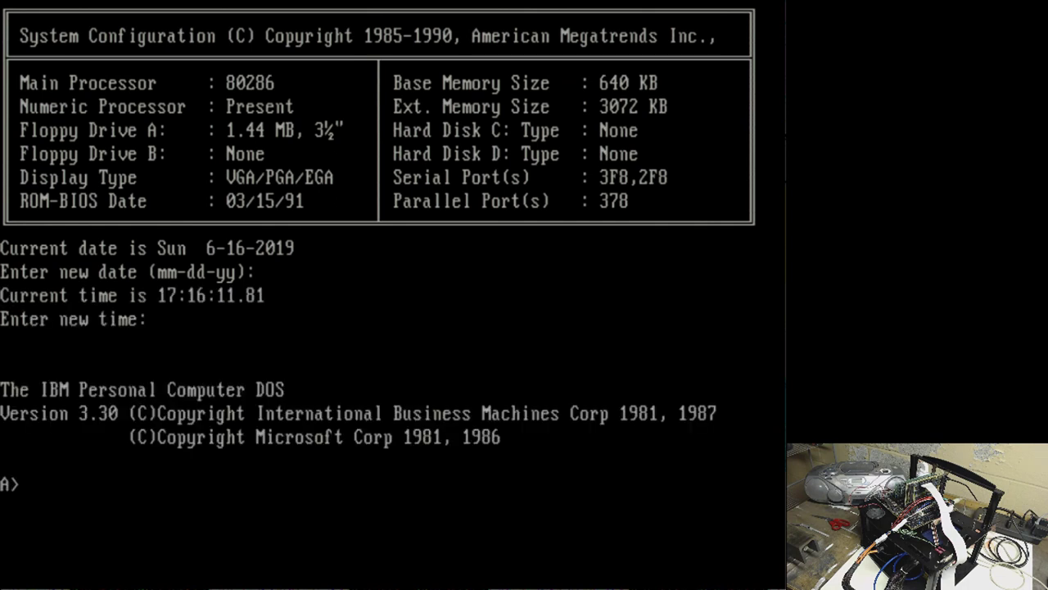
Step: Try to run the mem command and the fdisk command from the A: prompt
text(mem)
key(Return)
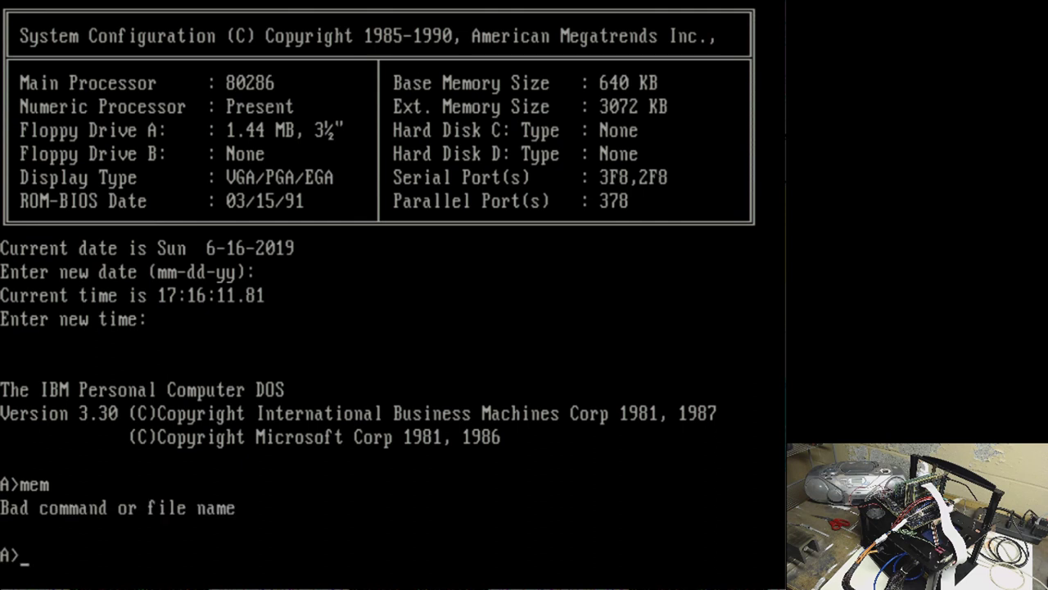
text(fidk)
key(BackSpace)
key(BackSpace)
key(BackSpace)
text(idk)
key(BackSpace)
key(BackSpace)
key(BackSpace)
text(disk)
key(Return)
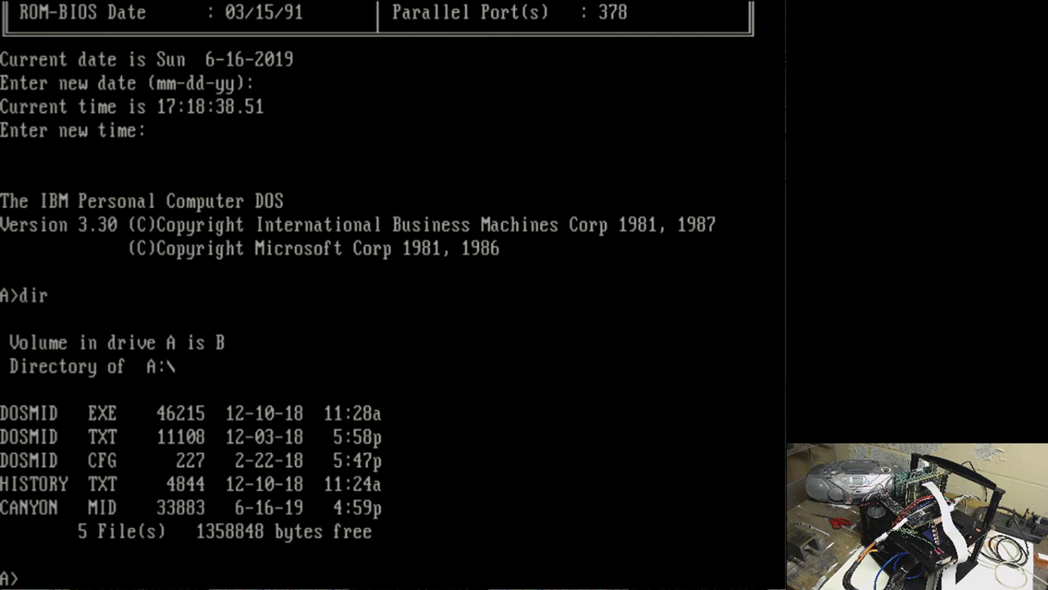
Step: Try to play canyon.mid with DOSMID from the A: prompt without any options
text(dosmid)
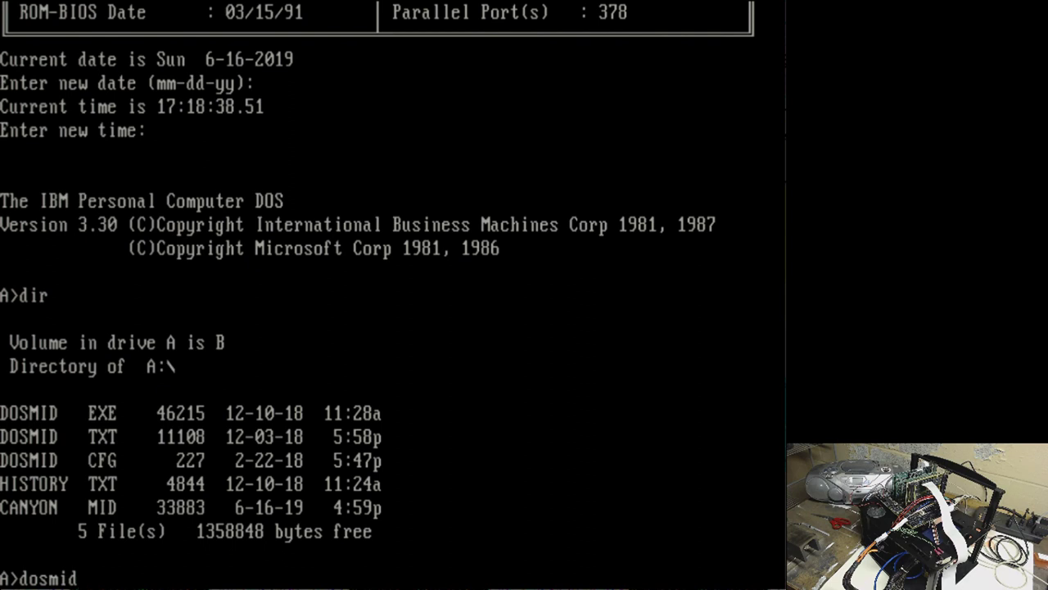
text( canyon)
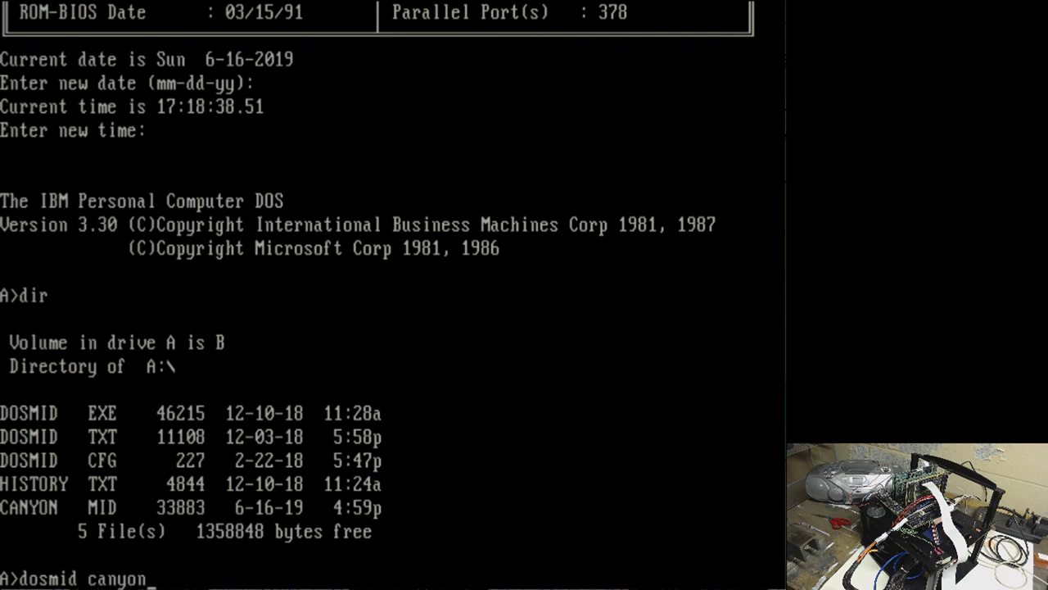
text(.mid)
key(Return)
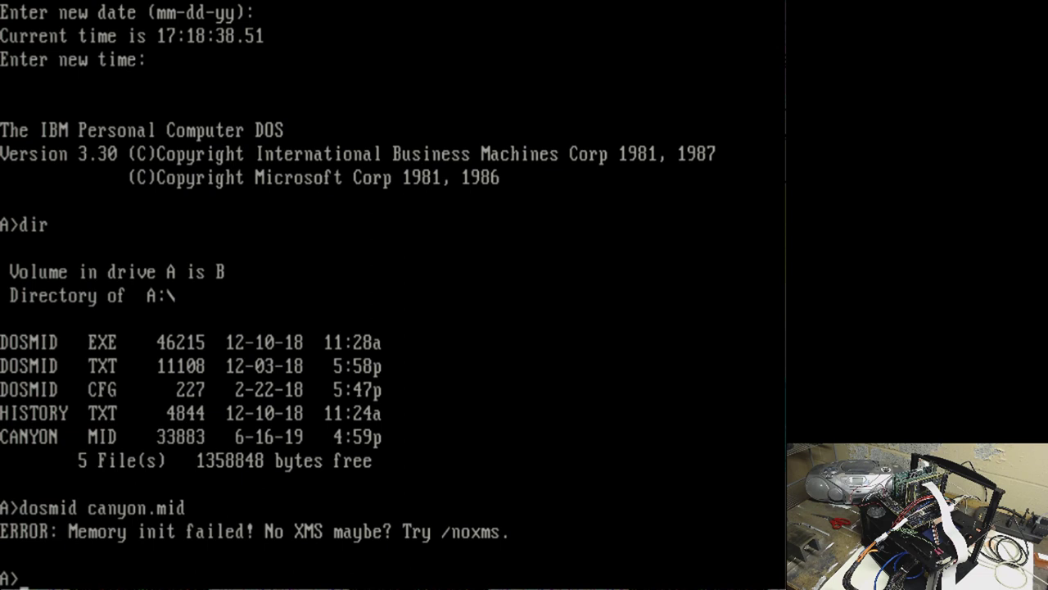
Step: Try to play canyon.mid with DOSMID using the /noxms option, and exit the player
text(dosmid /nixms)
key(BackSpace)
key(BackSpace)
key(BackSpace)
key(BackSpace)
text(oxms)
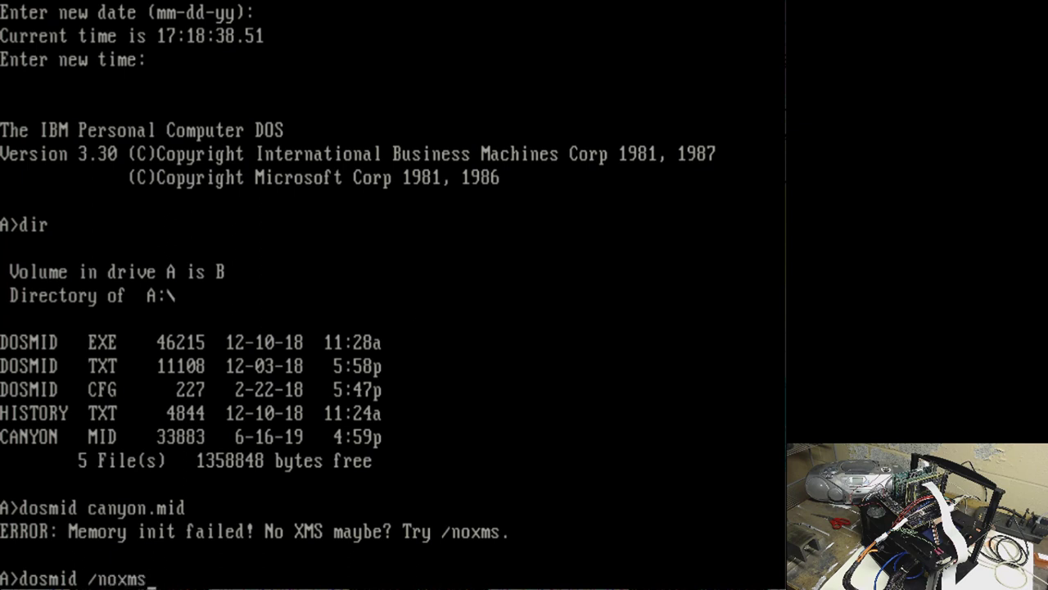
text( ca)
text(nyon.m)
text(id)
key(Return)
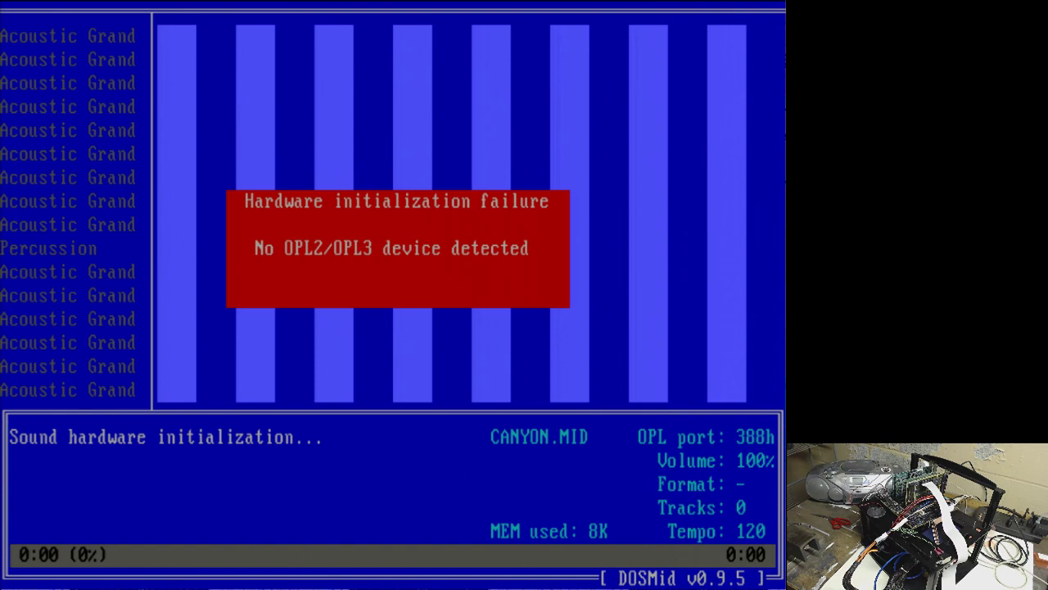
key(Escape)
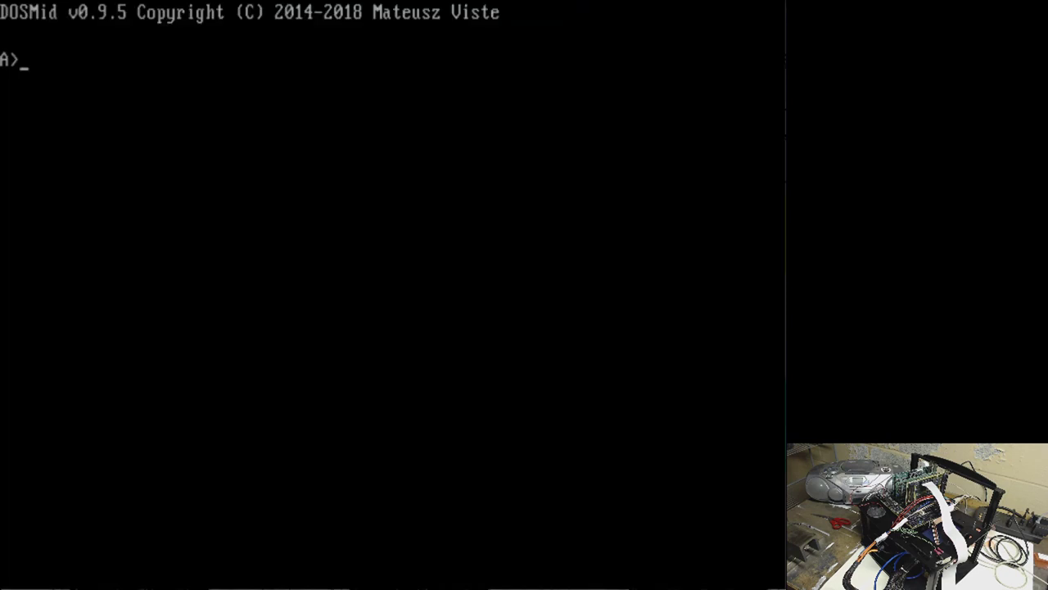
Step: Run dosmid without arguments and display its help with dosmid /? to examine the available options
text(dosmid)
key(Return)
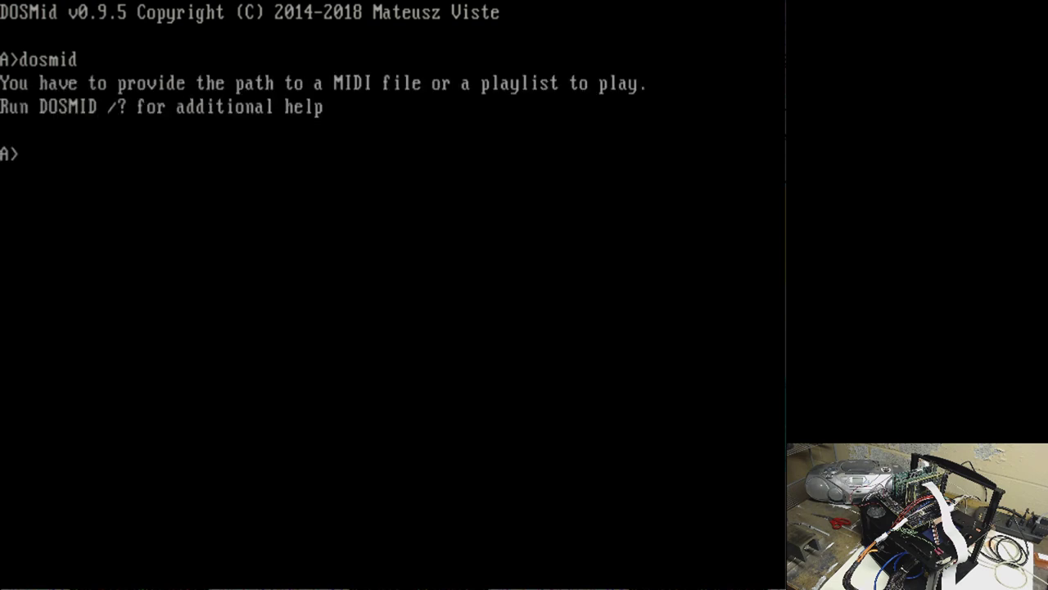
text(dosmid /?)
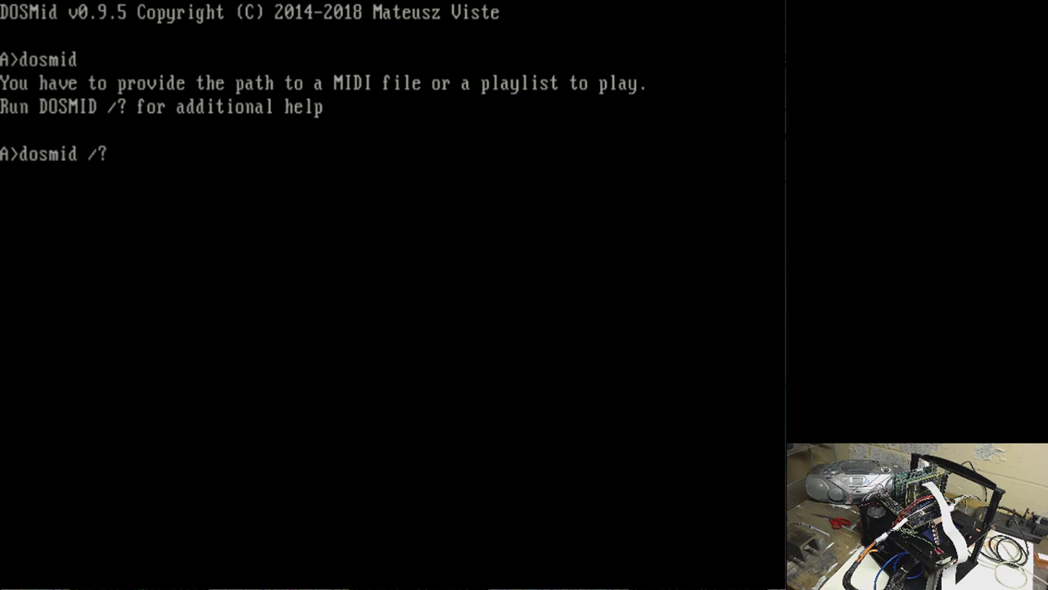
key(Return)
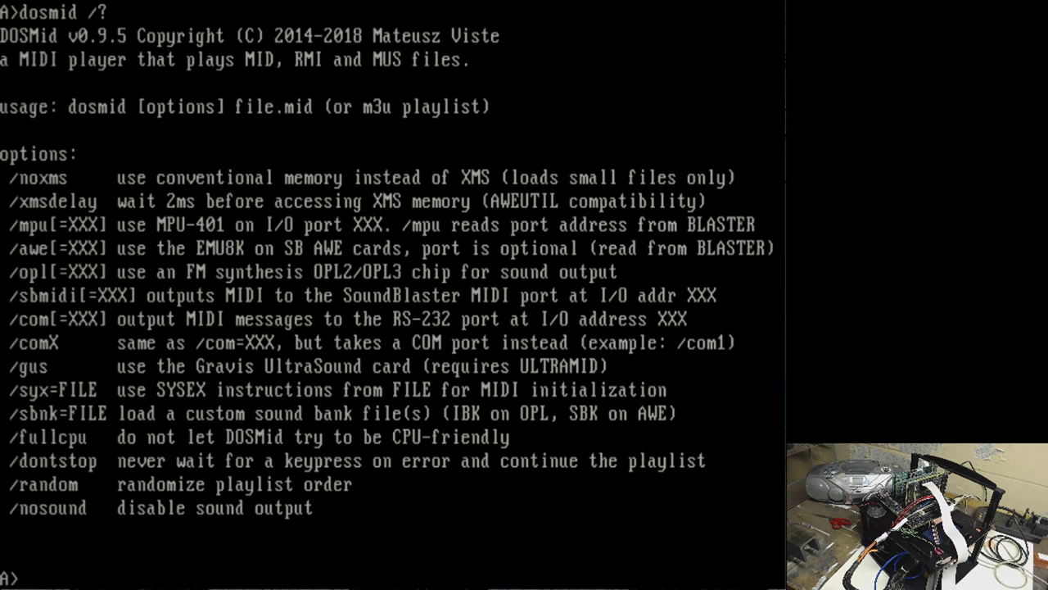
Step: Try to play canyon.mid with DOSMID using /noxms and /mpu=330, and exit the player
text(dosmid /)
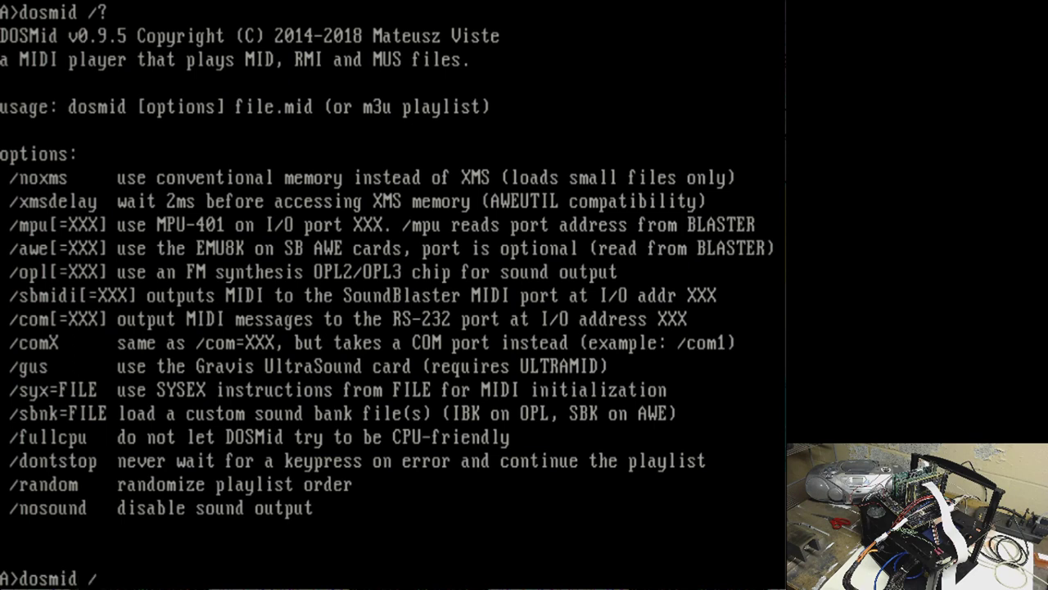
text(noxms)
text(/)
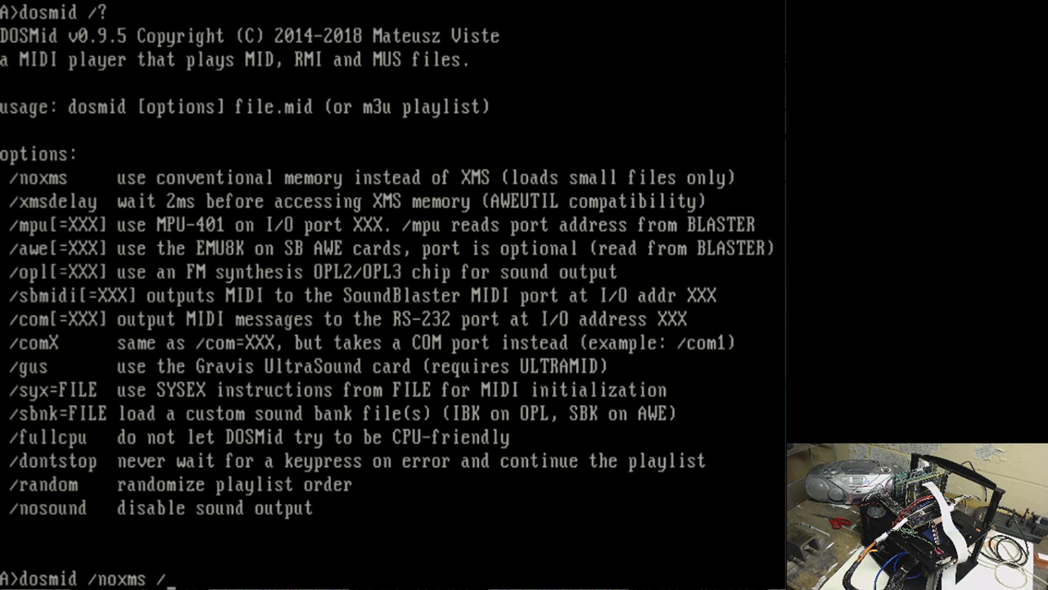
text(mpu=330)
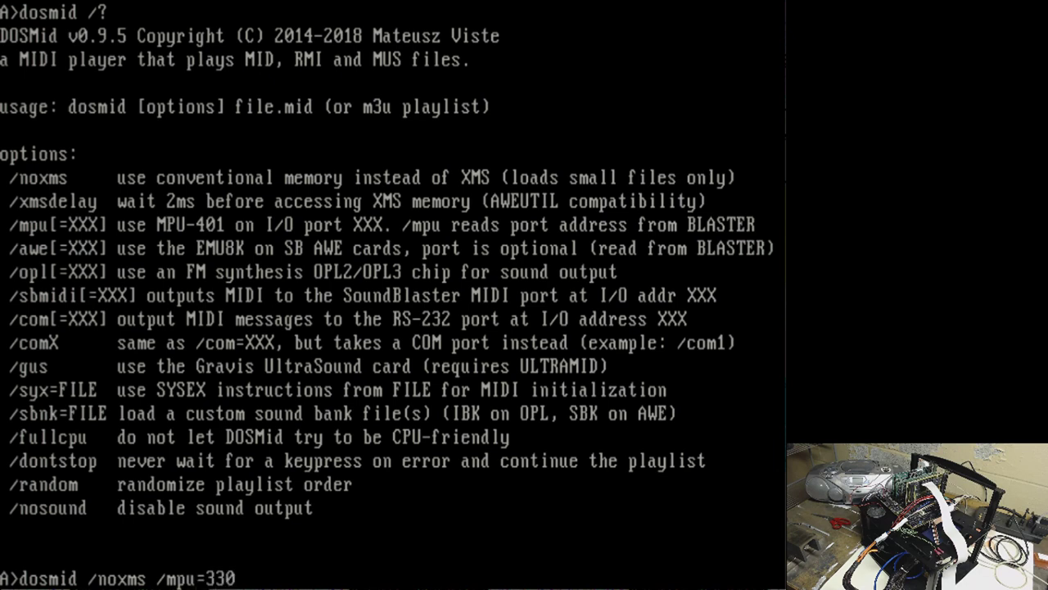
text( canyon.mi)
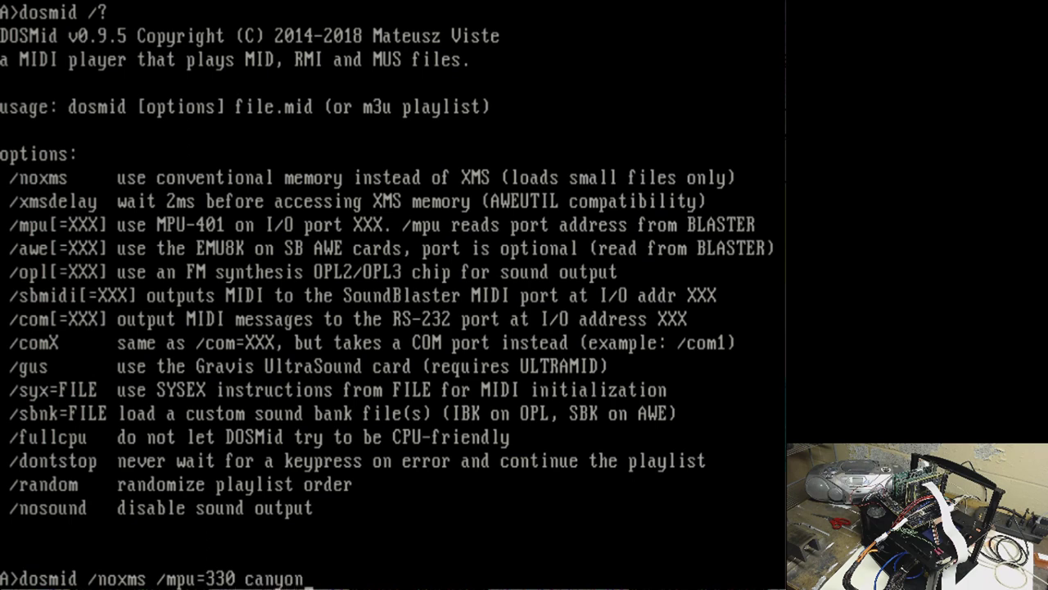
text(d)
key(Return)
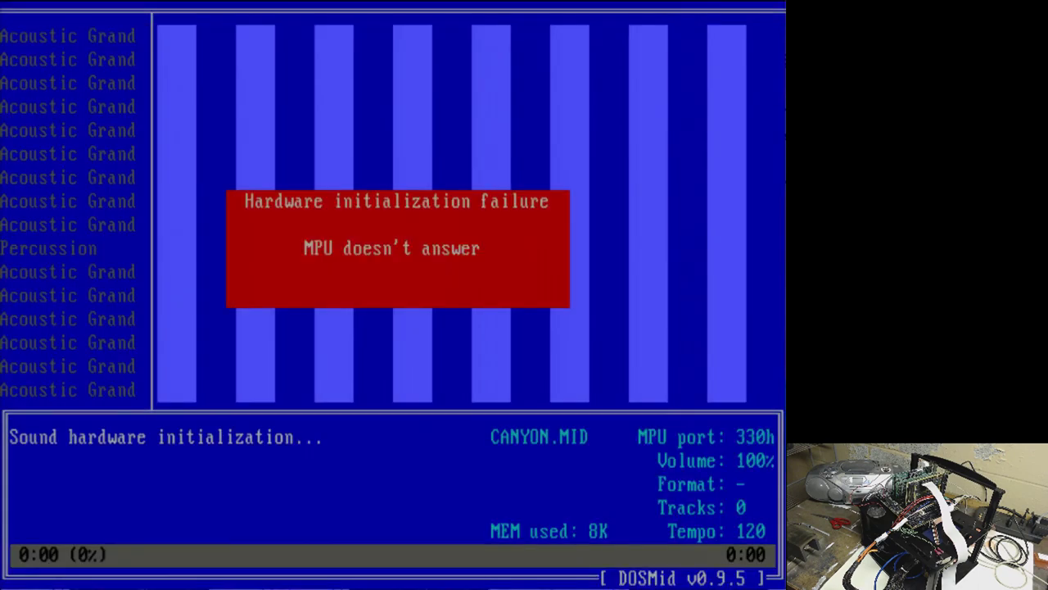
key(Escape)
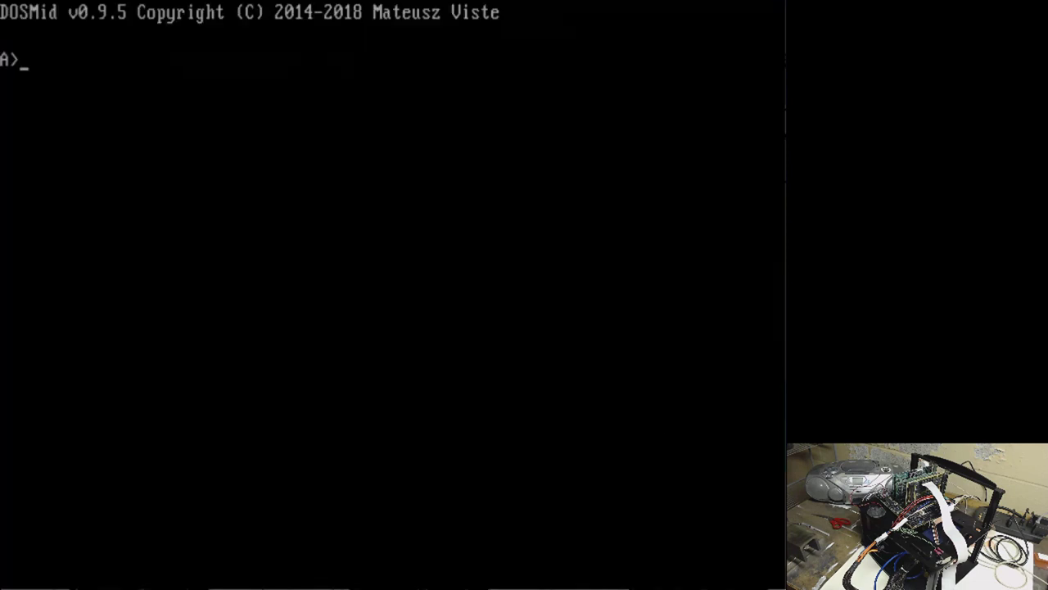
Step: Display the DOSMID help again to check the sound output options
text(dosmid)
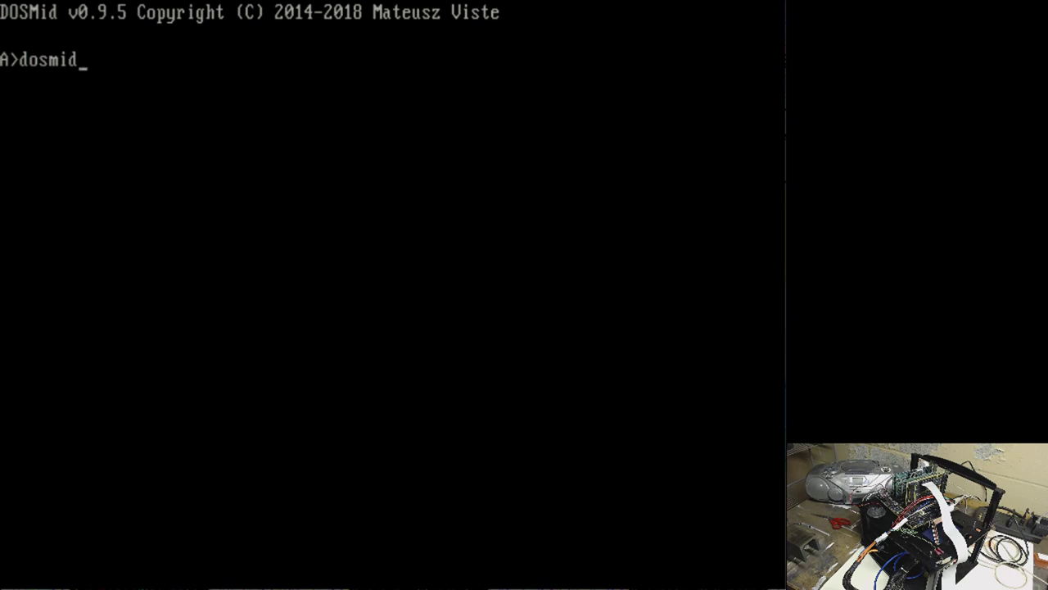
text(/?)
key(Return)
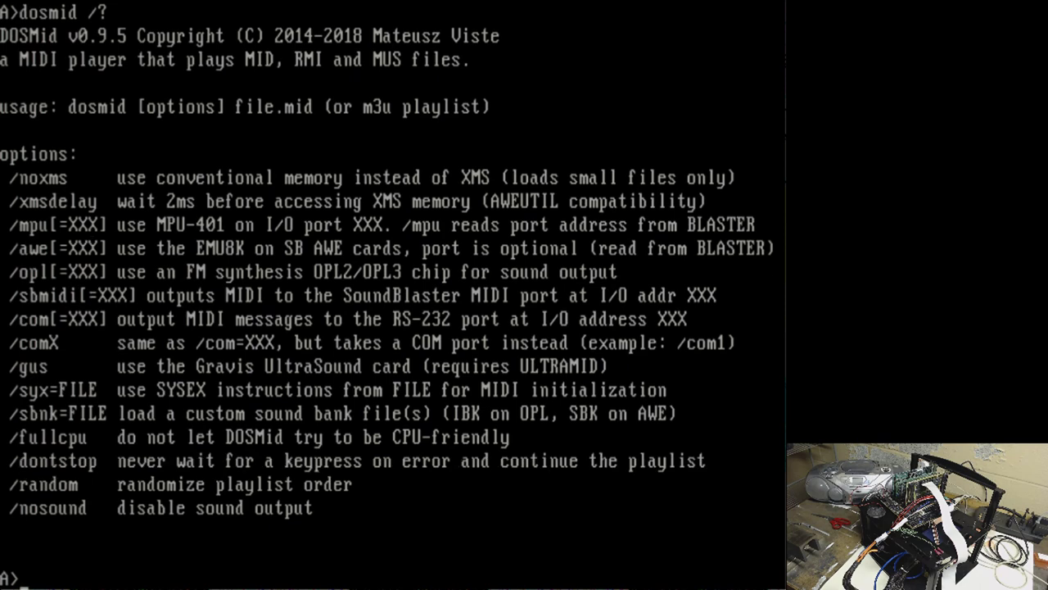
Step: Try to play canyon.mid with DOSMID using only the /sbmidi=330 option
text(dosmid)
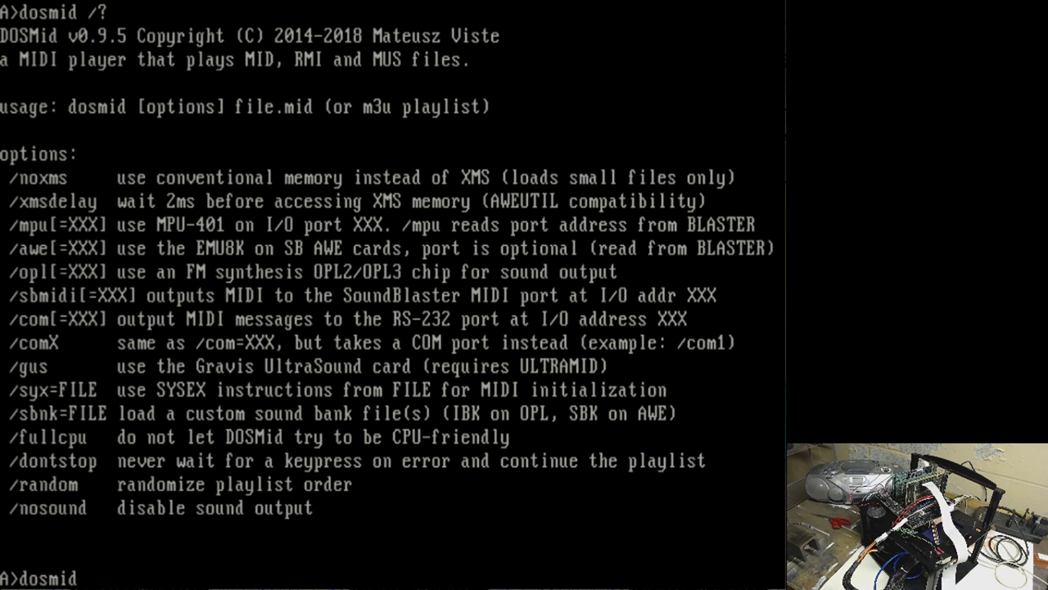
text( /sbmini)
key(BackSpace)
key(BackSpace)
text(di=)
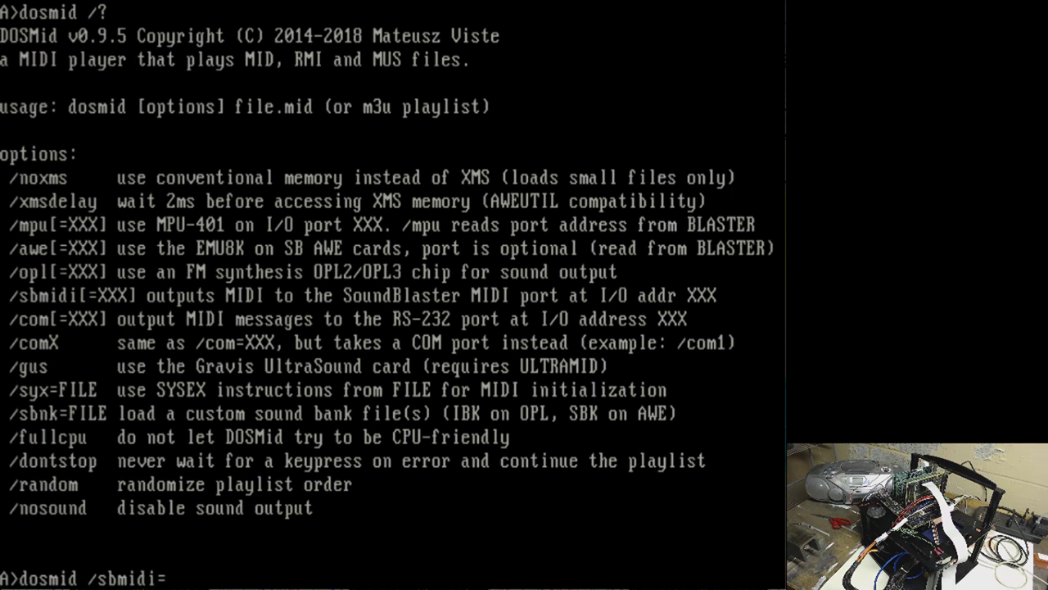
text(330 canyon.mid)
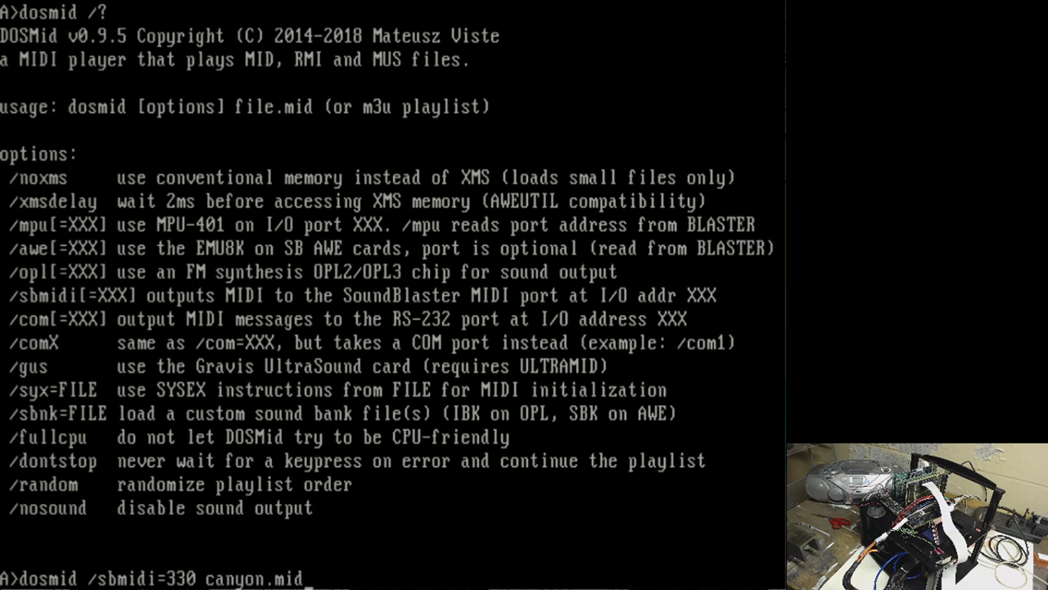
key(Return)
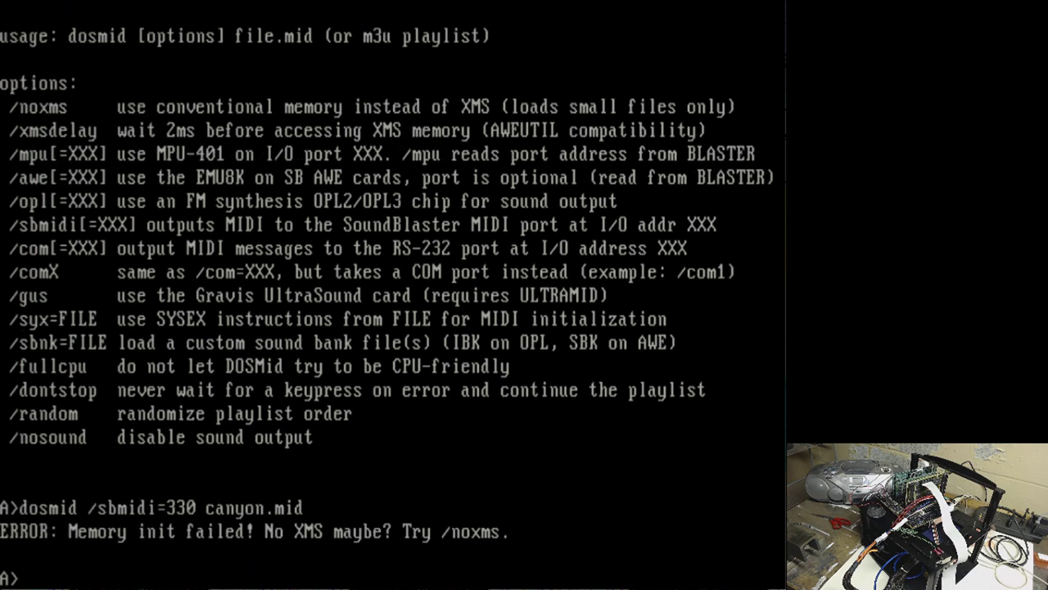
Step: Try to play canyon.mid with DOSMID using /sbmidi=330 and /noxms, and exit the player
text(dosmid)
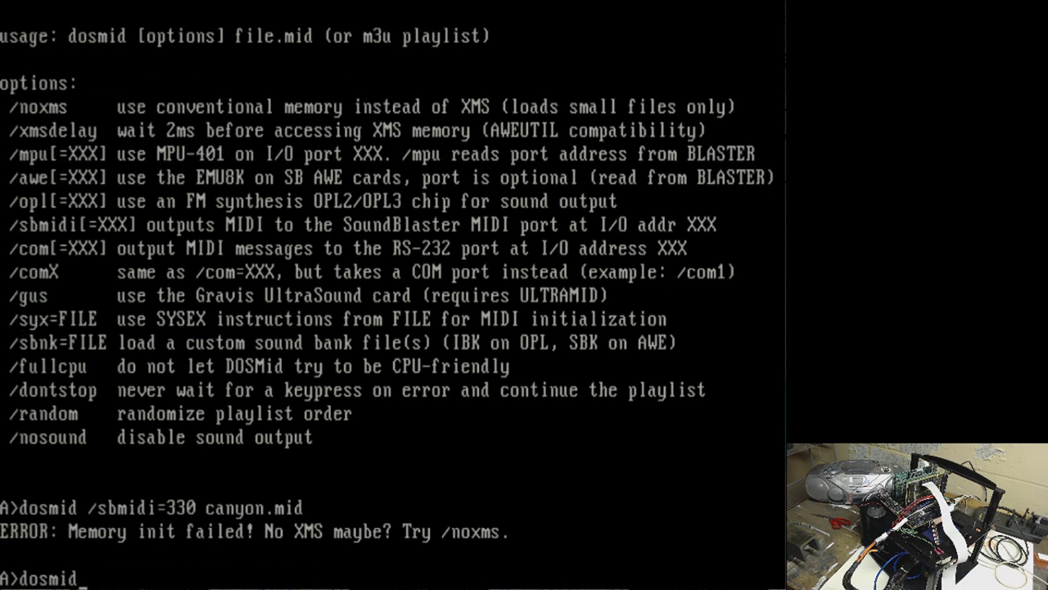
text( /sbmidi=)
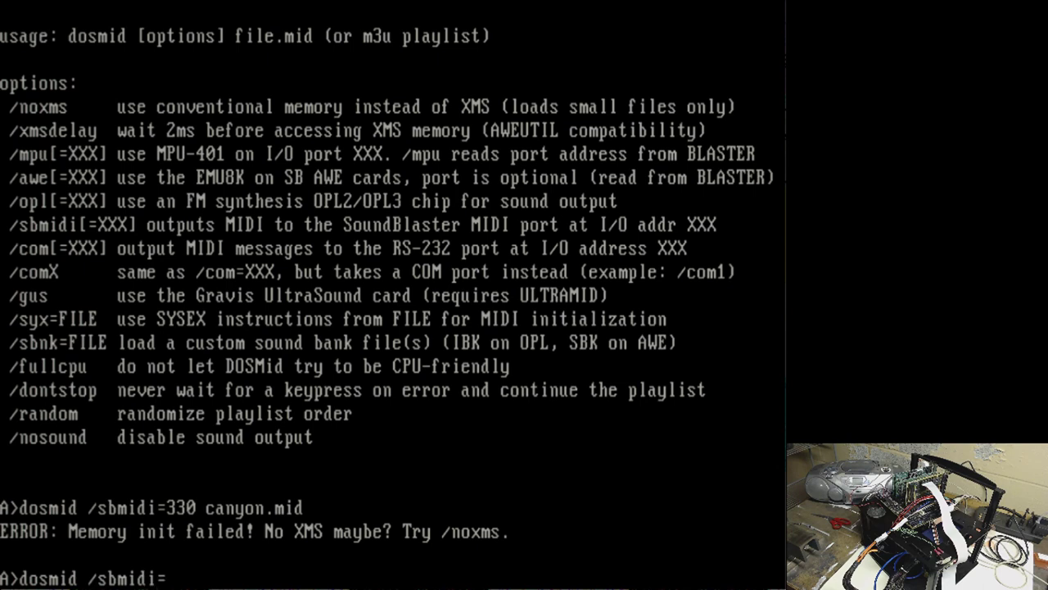
text(330 /noxms)
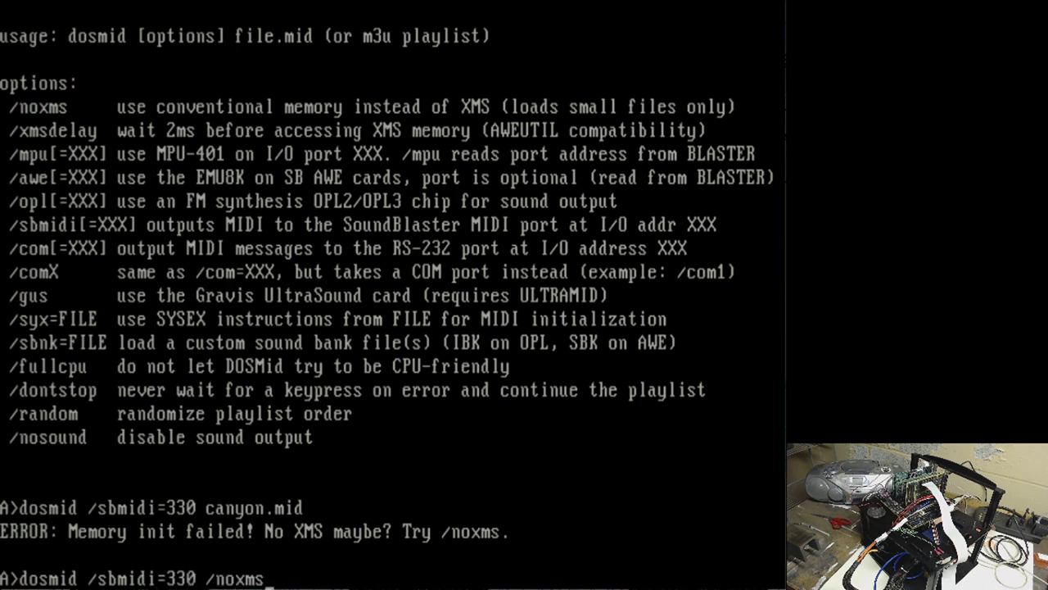
text( canyon.mid)
key(Return)
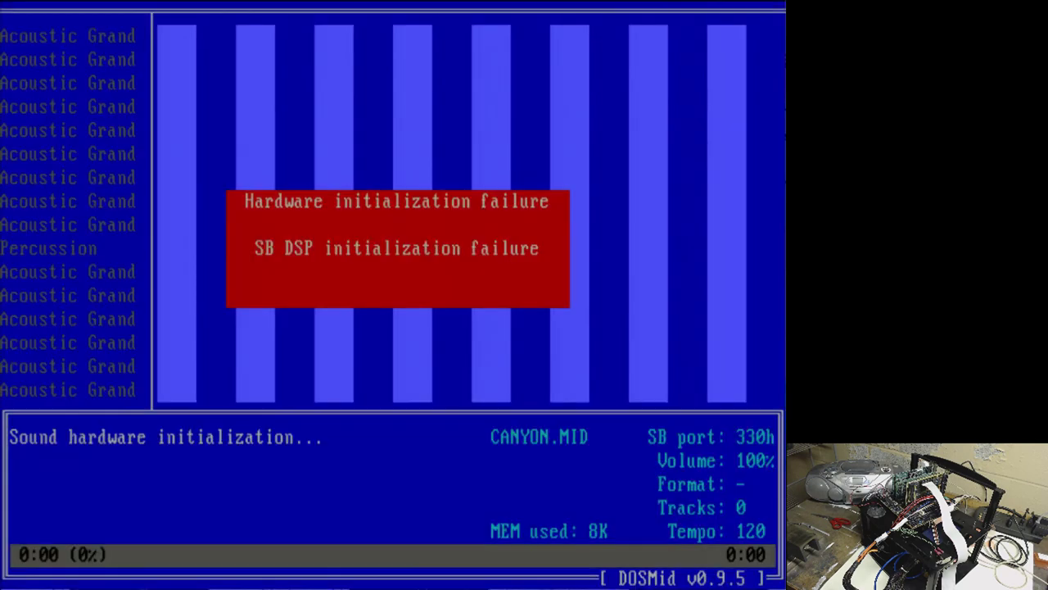
key(Escape)
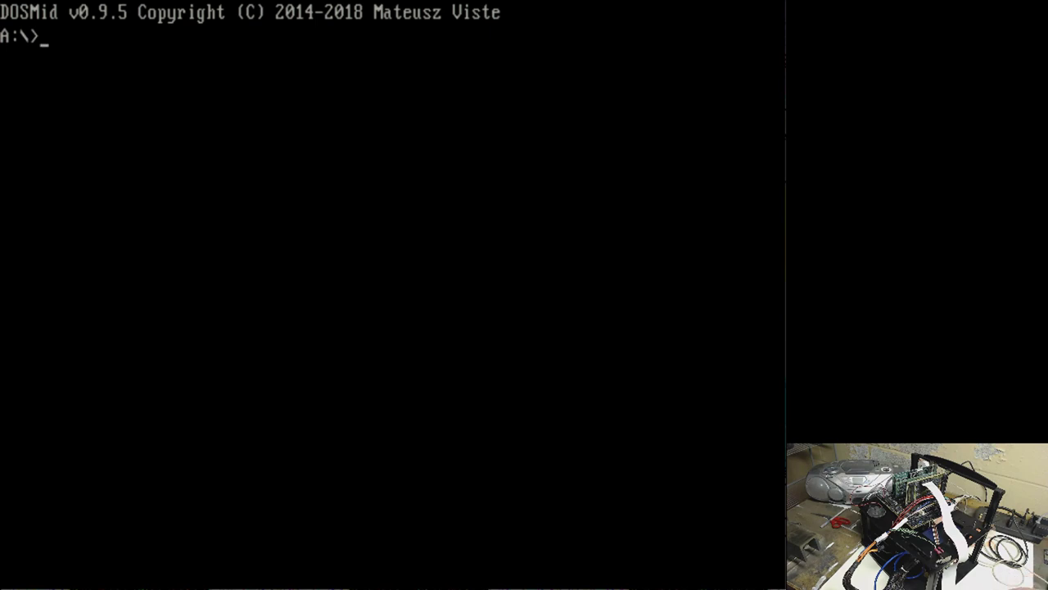
Step: Try to list the files on drive A: and restart the machine
text(dir)
key(Return)
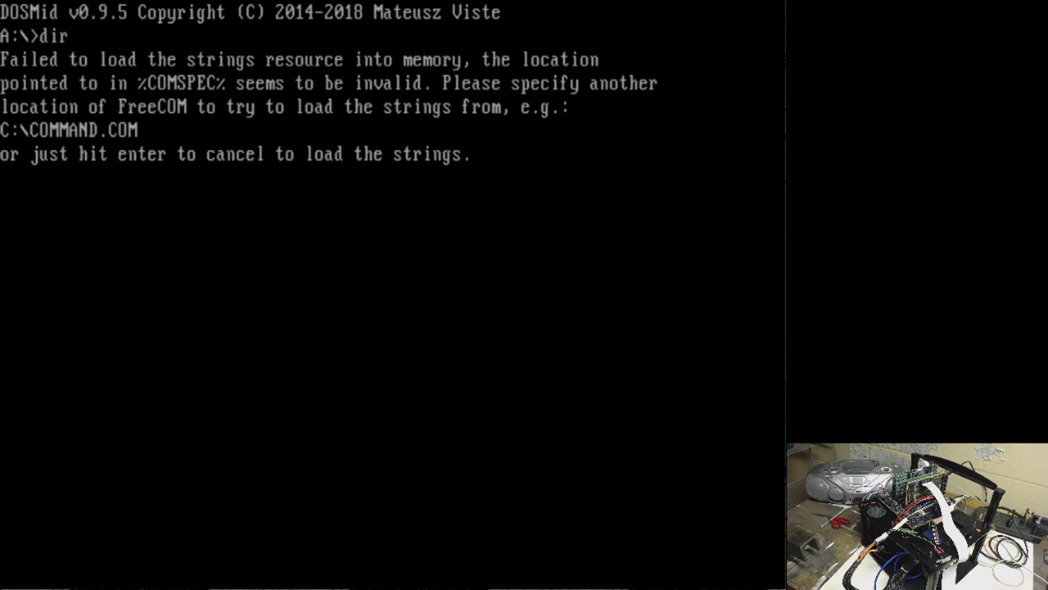
key(ctrl+alt+Delete)
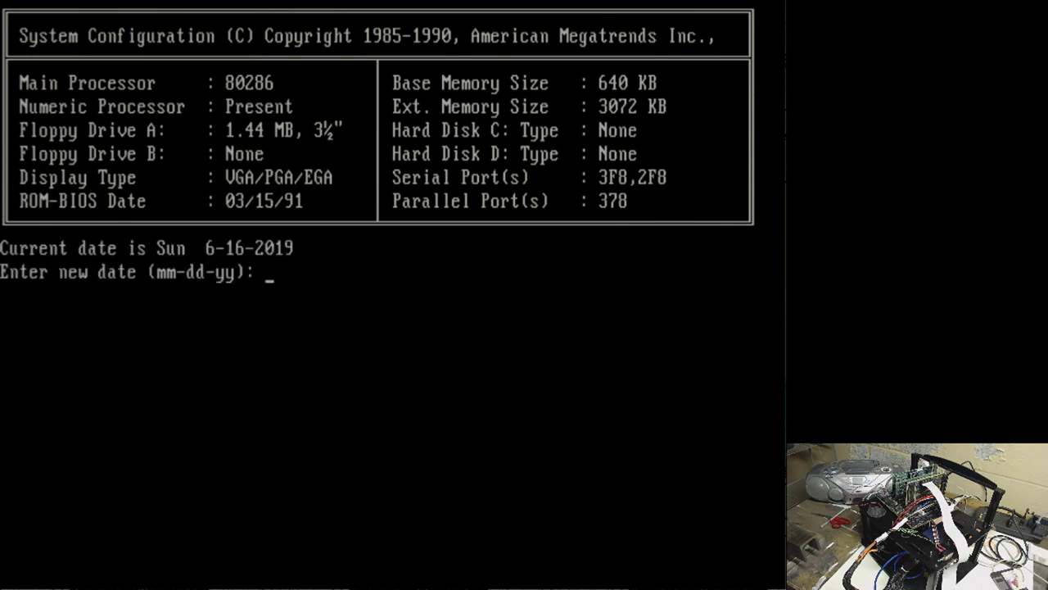
Step: Accept the current date and time in DOS and list the files on drive A:
key(Return)
key(Return)
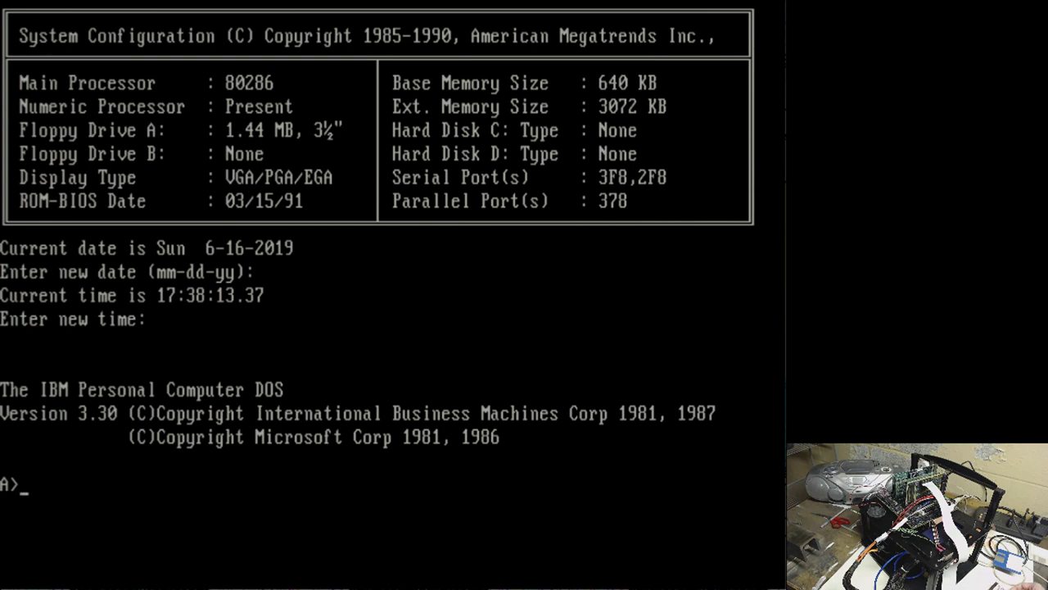
text(dir)
key(Return)
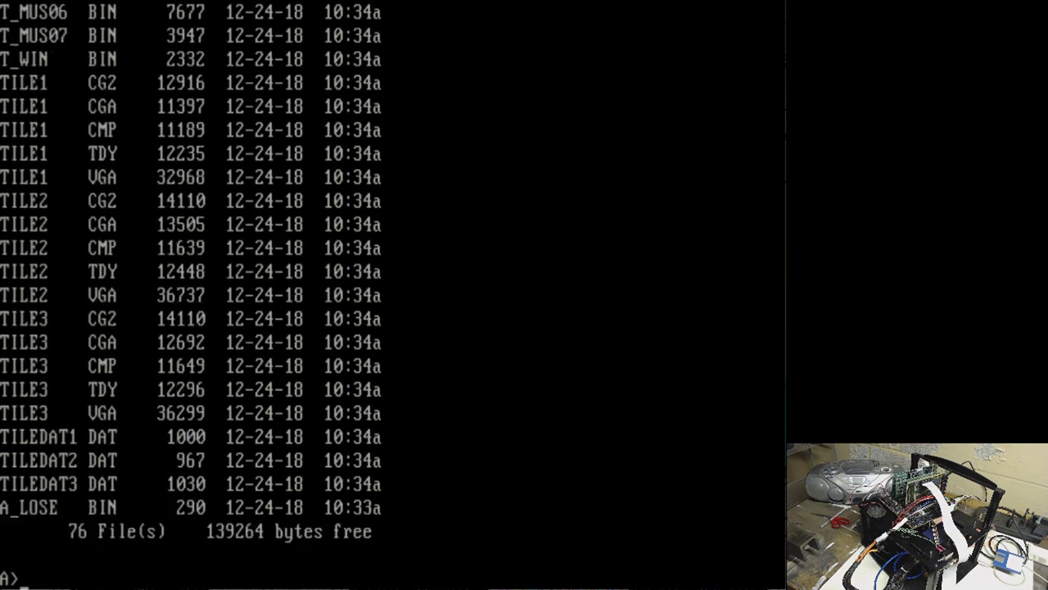
Step: Launch Planet X3 with the px3 command and start a game from its title menu
text(pxc)
key(BackSpace)
text(3)
key(Return)
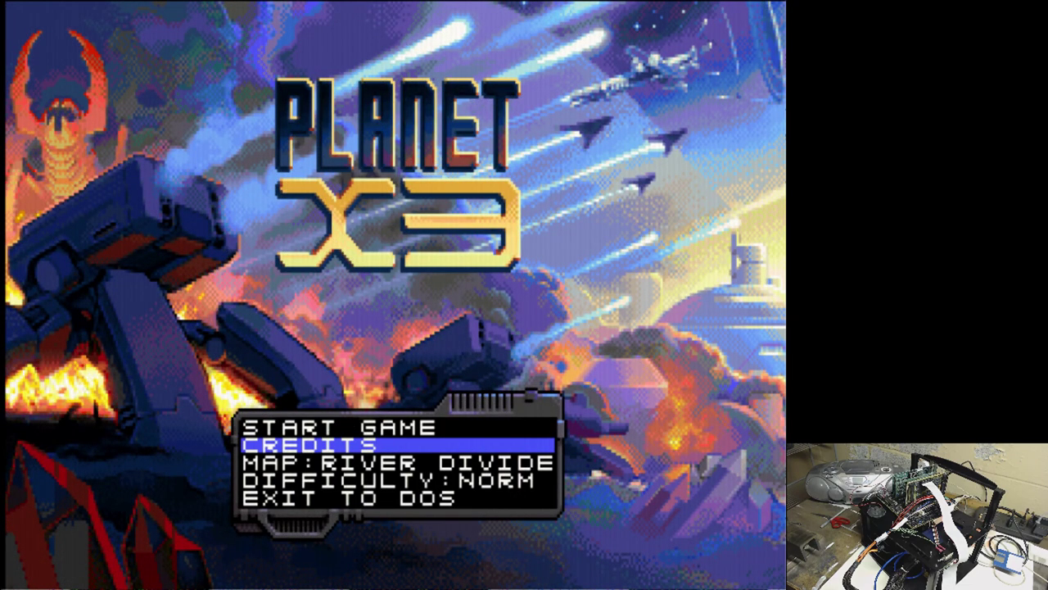
key(Up)
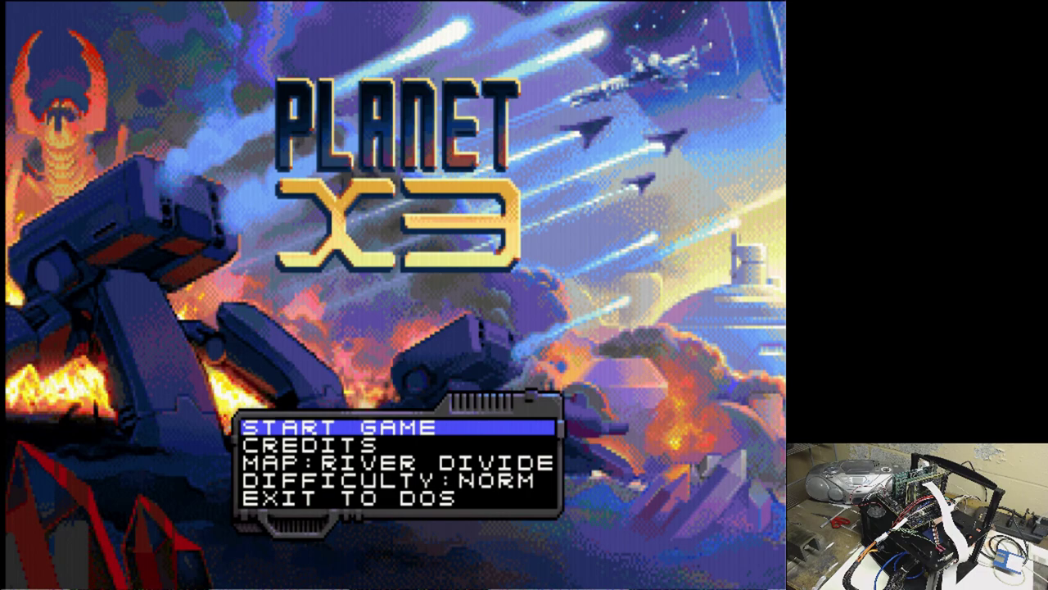
key(Return)
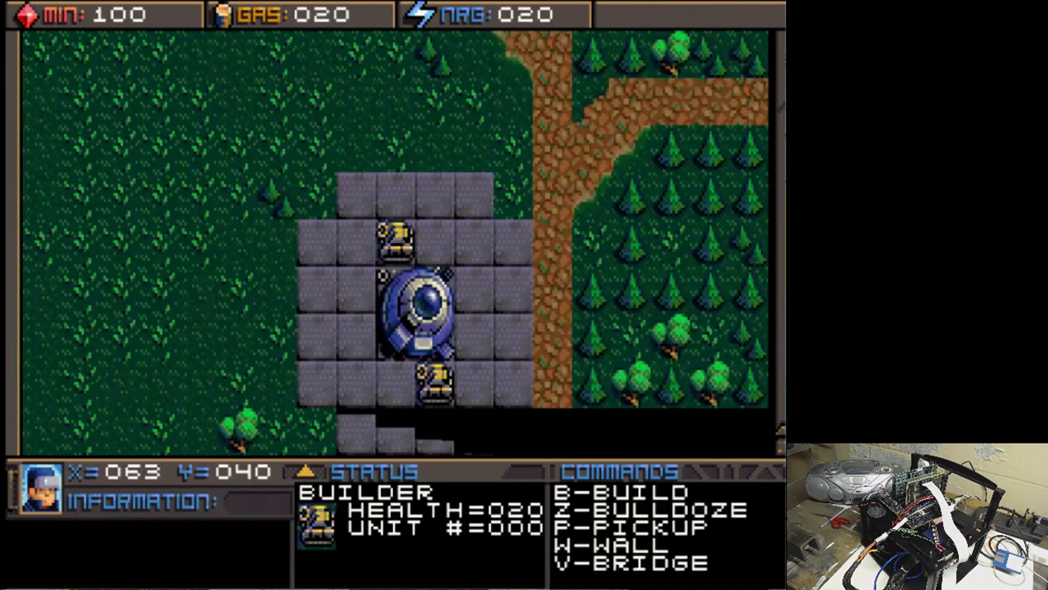
Step: Move the builder four tiles up and ten tiles left, to X=053, Y=036
key(Up)
key(Up)
key(Up)
key(Up)
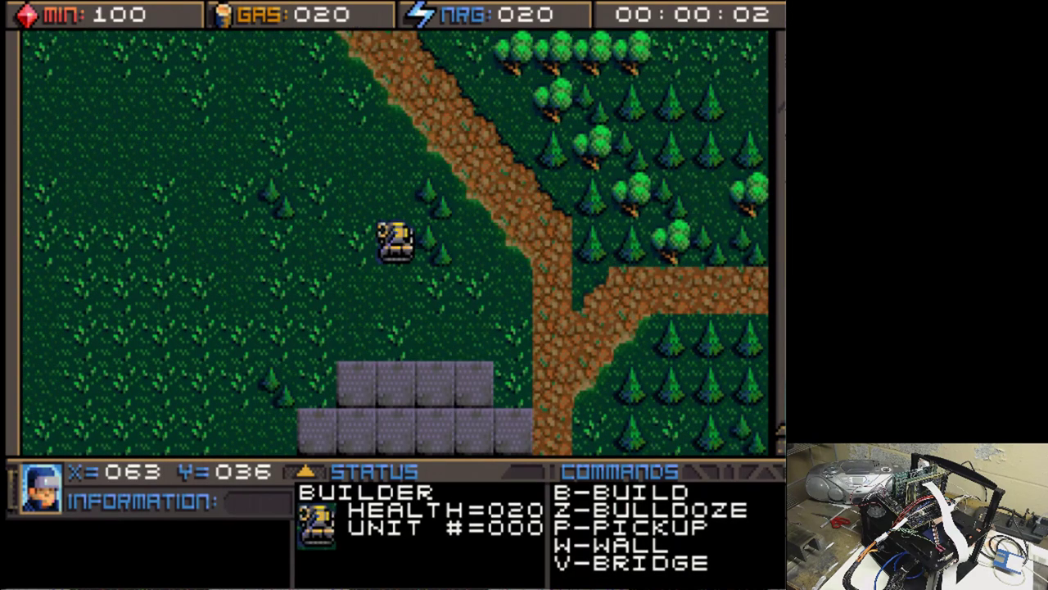
key(Left)
key(Left)
key(Left)
key(Left)
key(Left)
key(Left)
key(Left)
key(Left)
key(Left)
key(Left)
key(Left)
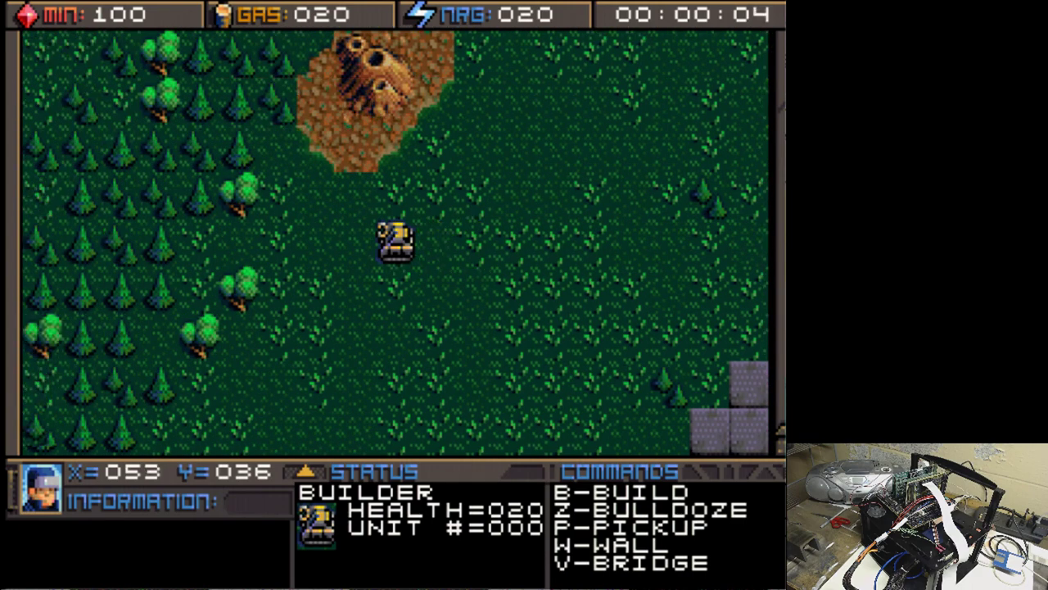
Step: Move the builder five tiles down and six tiles right, to X=059, Y=041 beside the concrete pad
key(Down)
key(Down)
key(Down)
key(Down)
key(Down)
key(Right)
key(Right)
key(Right)
key(Right)
key(Right)
key(Right)
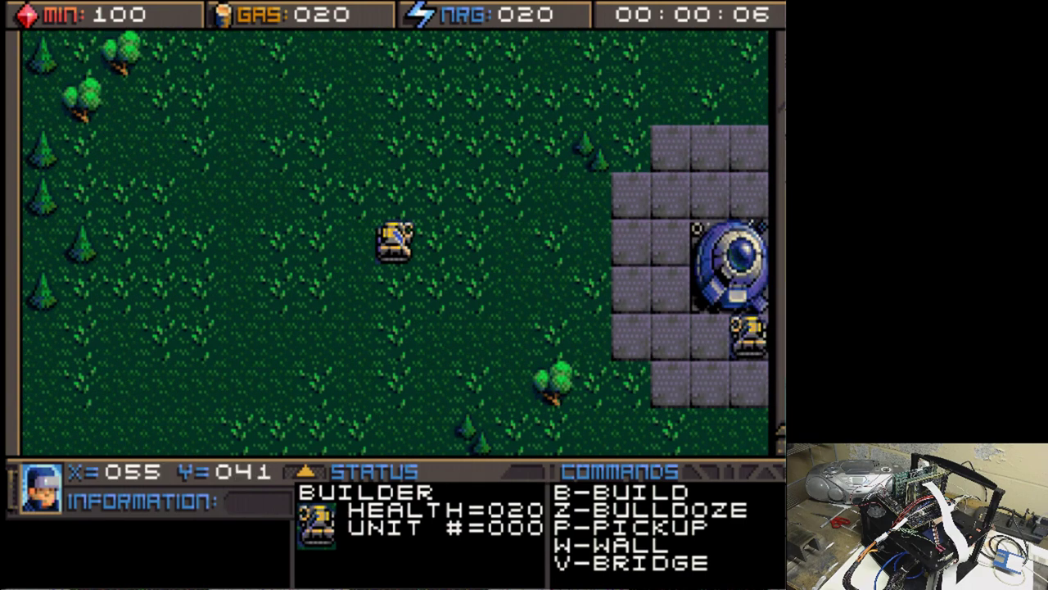
key(Right)
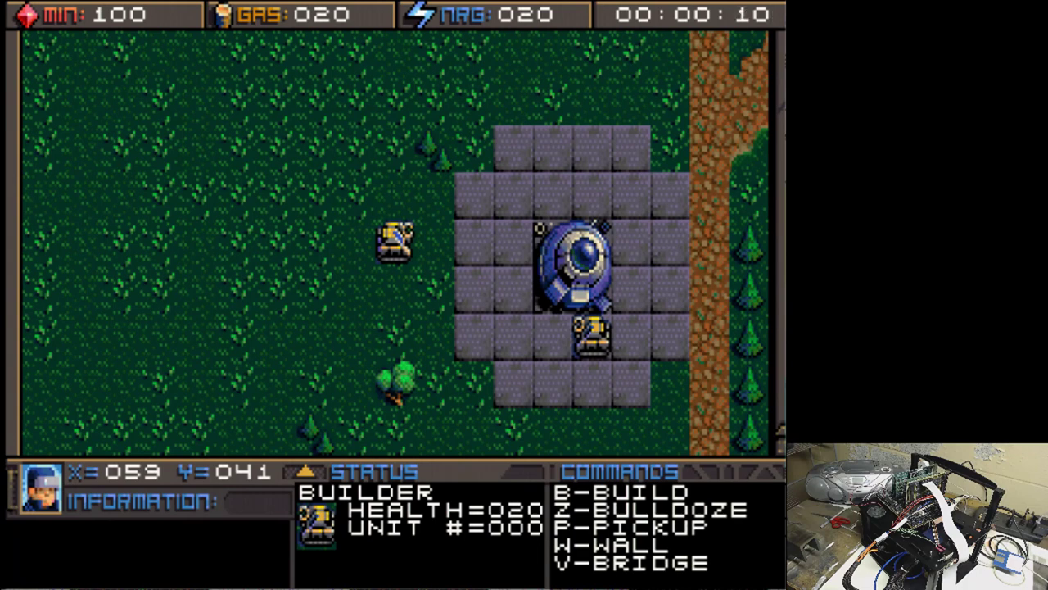
Step: Return the builder to X=055, Y=041 and start constructing a 2×2-tile building three tiles to its left, at X=052, Y=041
key(Left)
key(Left)
key(Left)
key(Left)
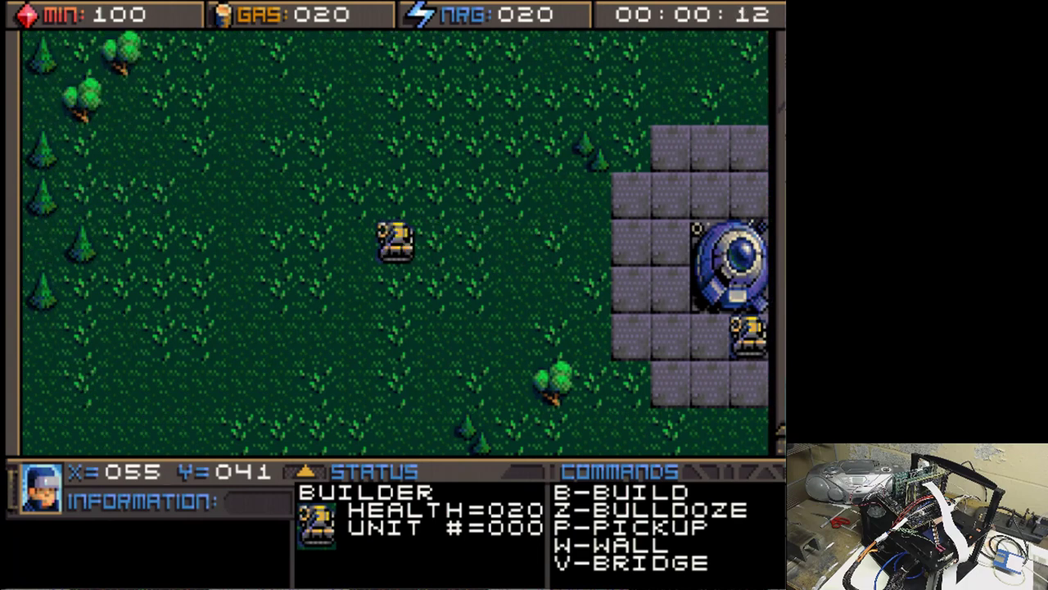
key(b)
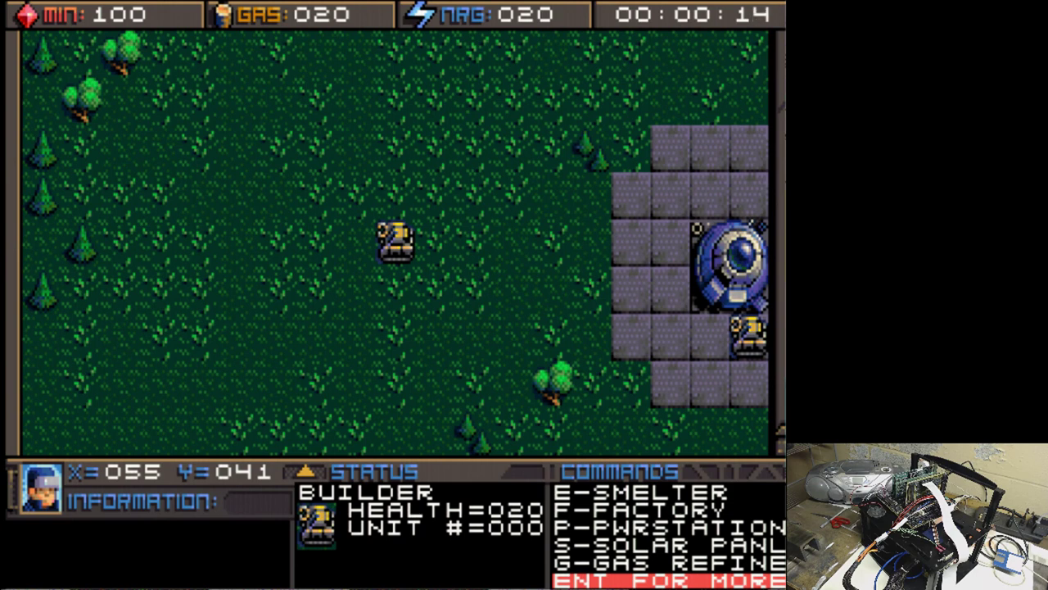
key(s)
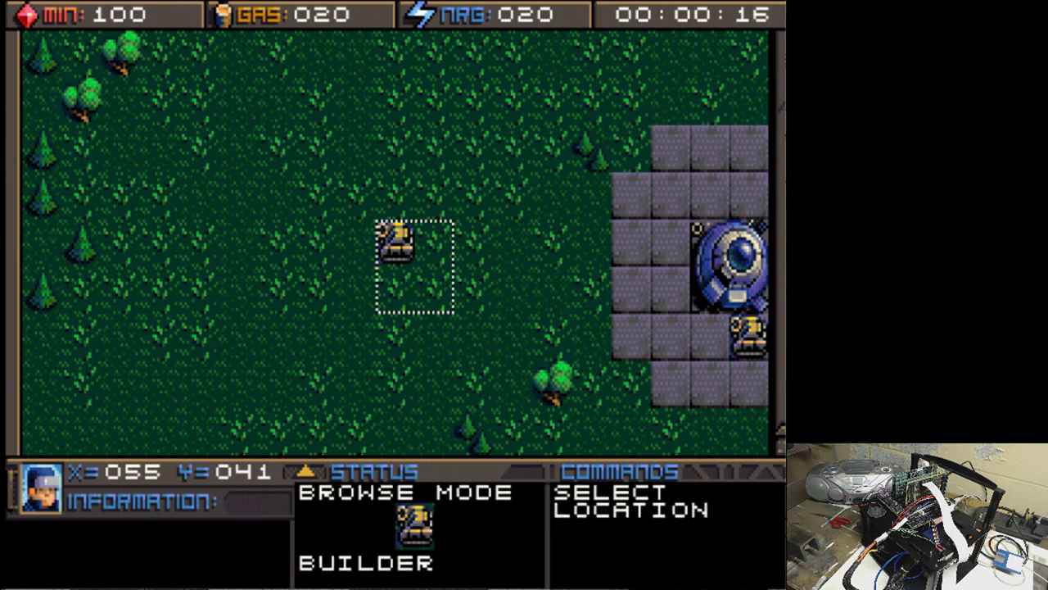
key(Left)
key(Left)
key(Left)
key(Return)
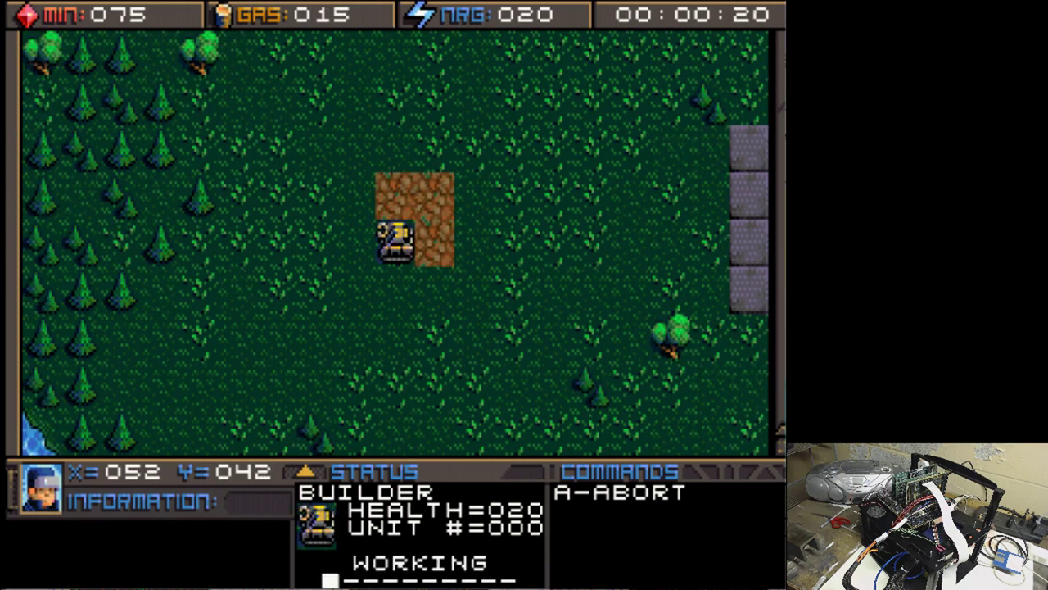
Step: Browse the map from the construction site across to the concrete pad, then return to the builder
key(Escape)
key(Left)
key(Up)
key(Right)
key(Right)
key(Right)
key(Right)
key(Right)
key(Right)
key(Right)
key(Right)
key(Right)
key(Right)
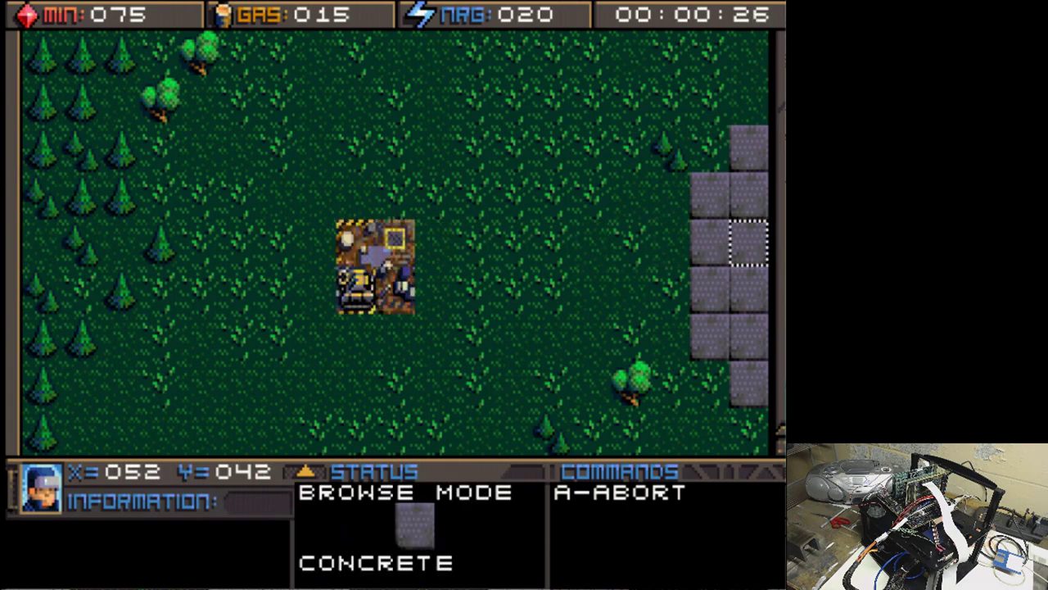
key(Escape)
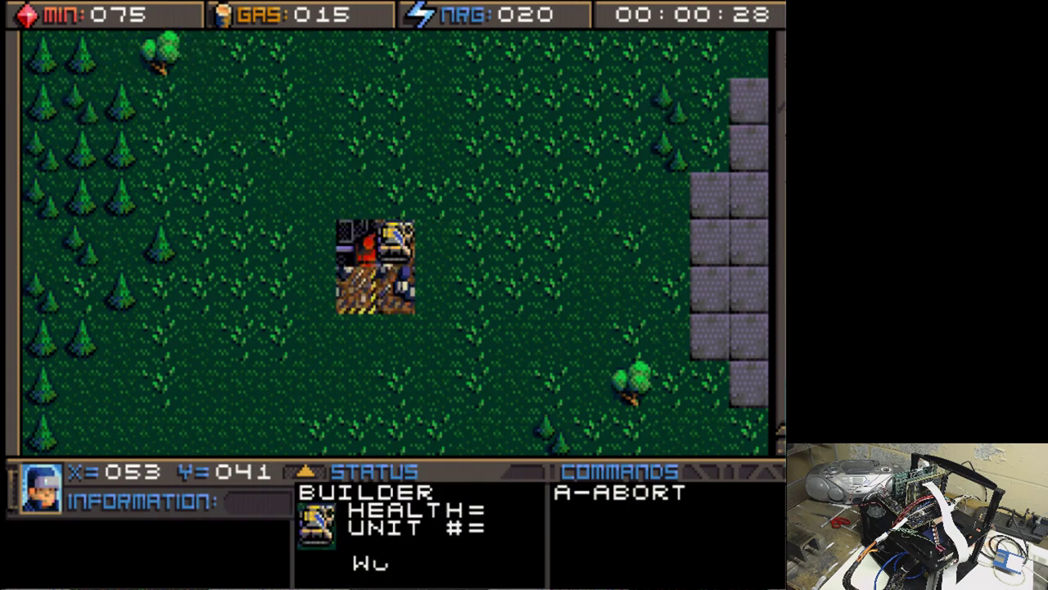
Step: Move the builder one tile left off the new building and eight tiles up to the crater, X=051, Y=034
key(Down)
key(Left)
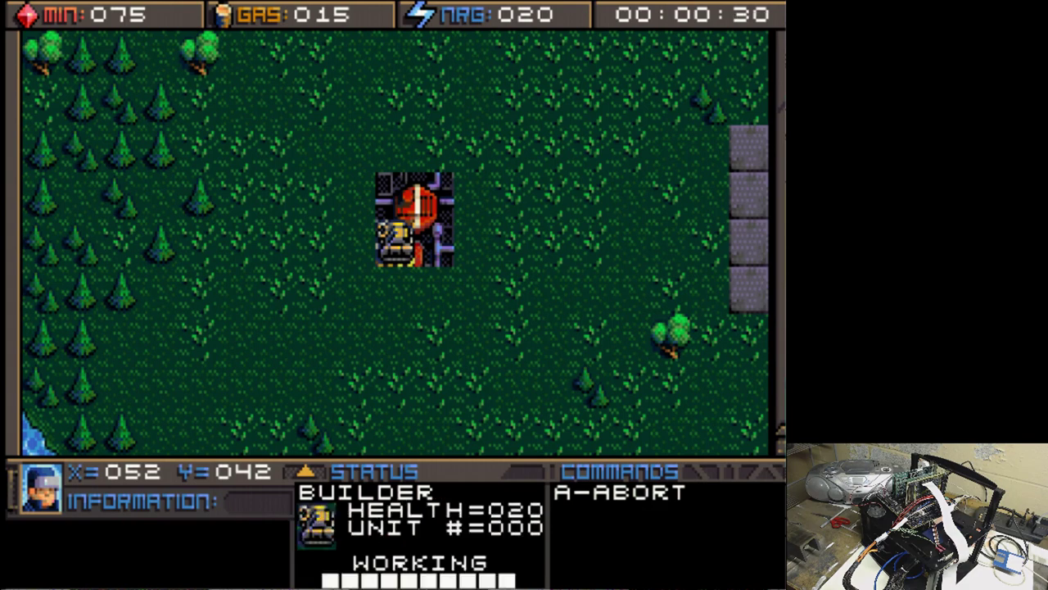
key(Left)
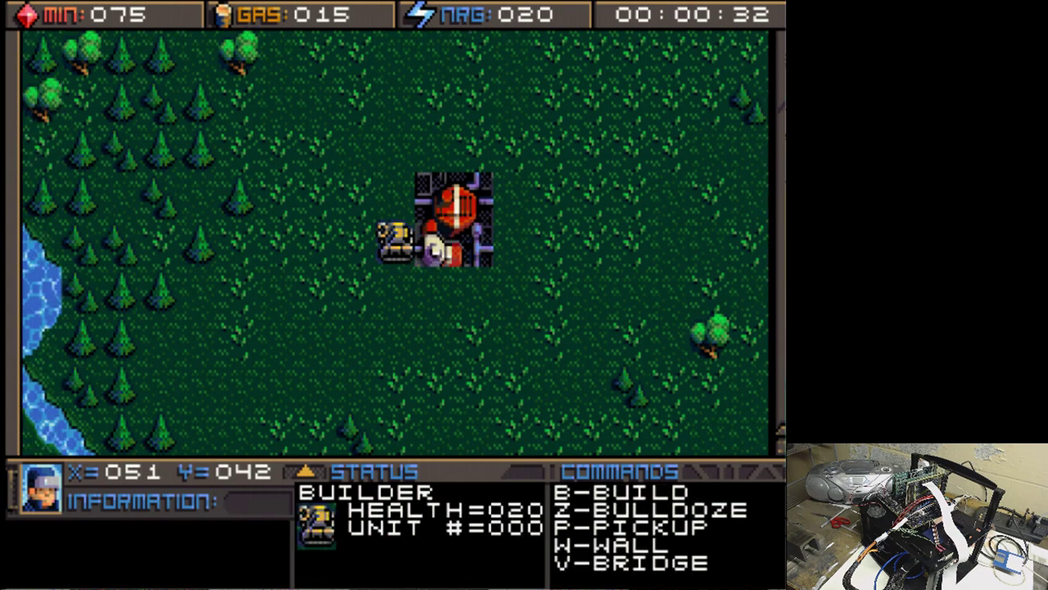
key(Up)
key(Up)
key(Up)
key(Up)
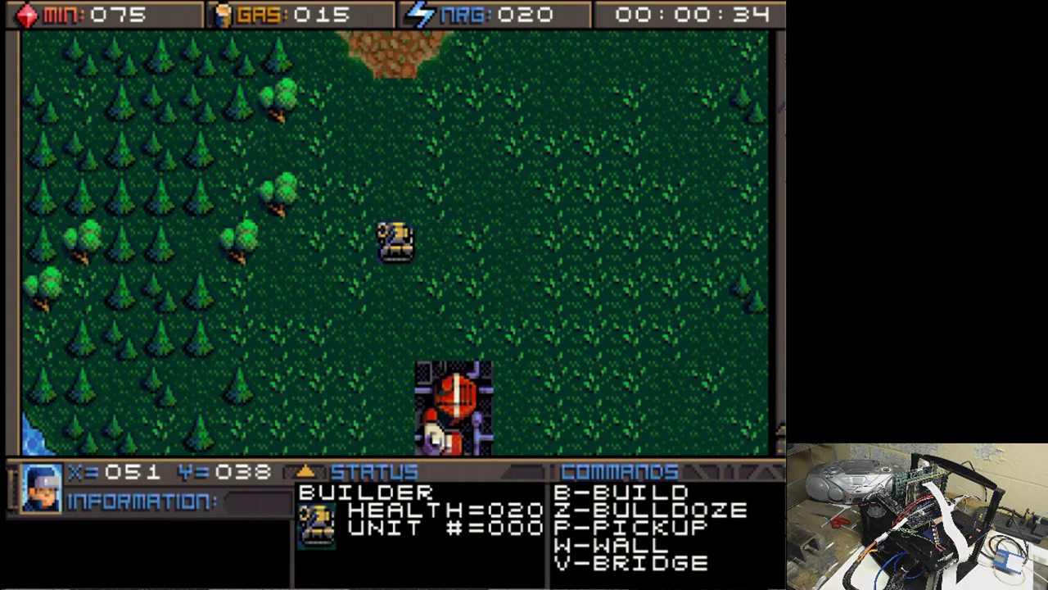
key(Up)
key(Up)
key(Up)
key(Up)
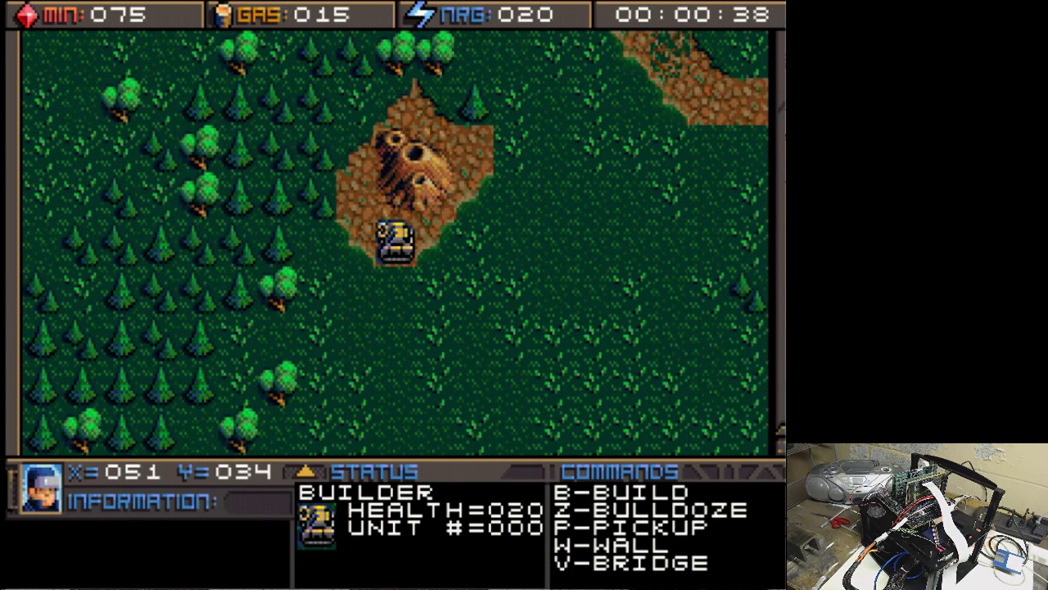
Step: Move the builder four tiles right and three tiles up around the crater, to X=055, Y=031
key(Right)
key(Right)
key(Up)
key(Up)
key(Right)
key(Right)
key(Up)
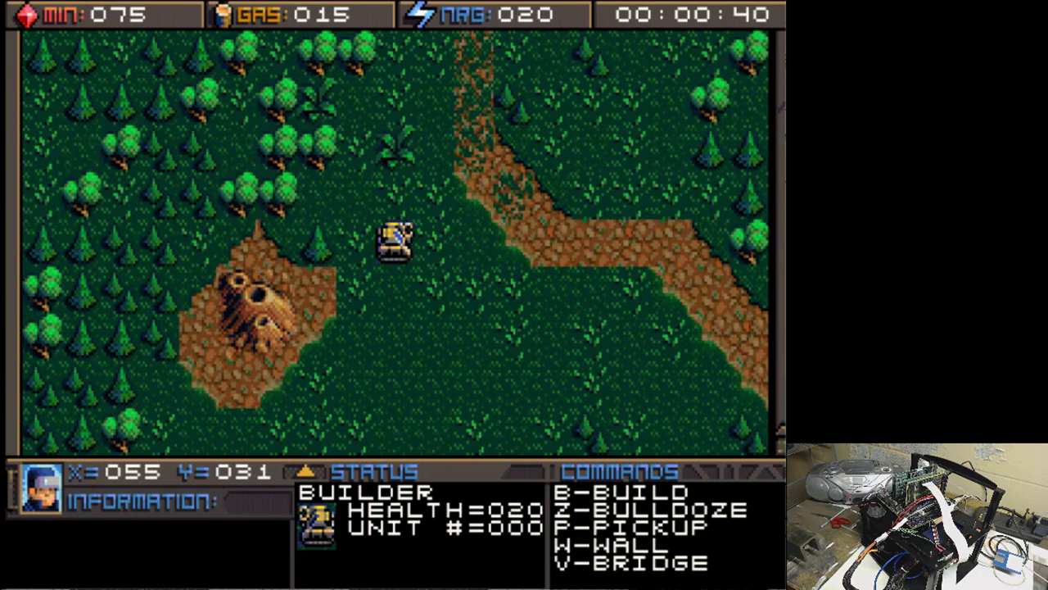